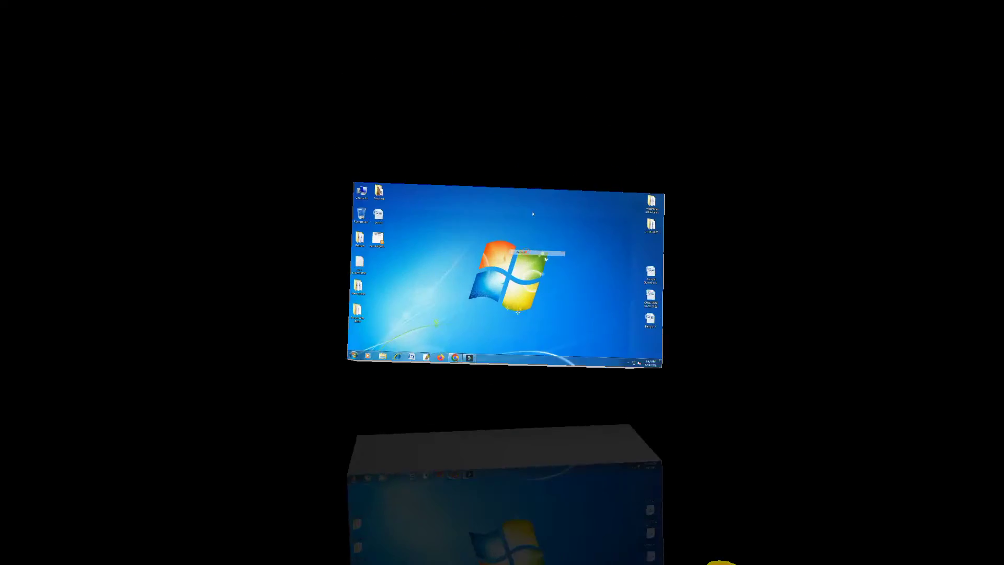
right_click(574, 75)
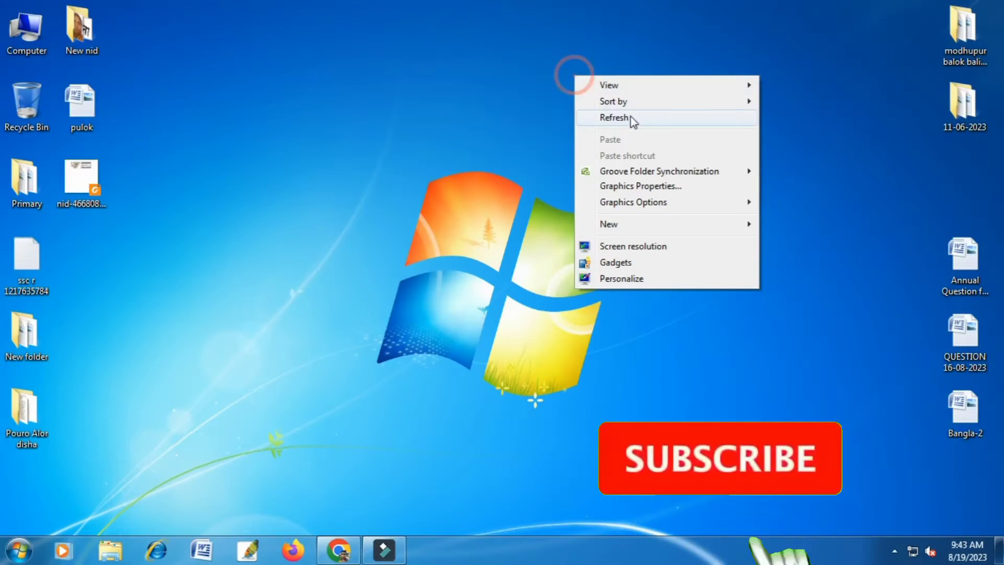
click(631, 116)
right_click(632, 114)
click(698, 157)
right_click(652, 105)
click(697, 153)
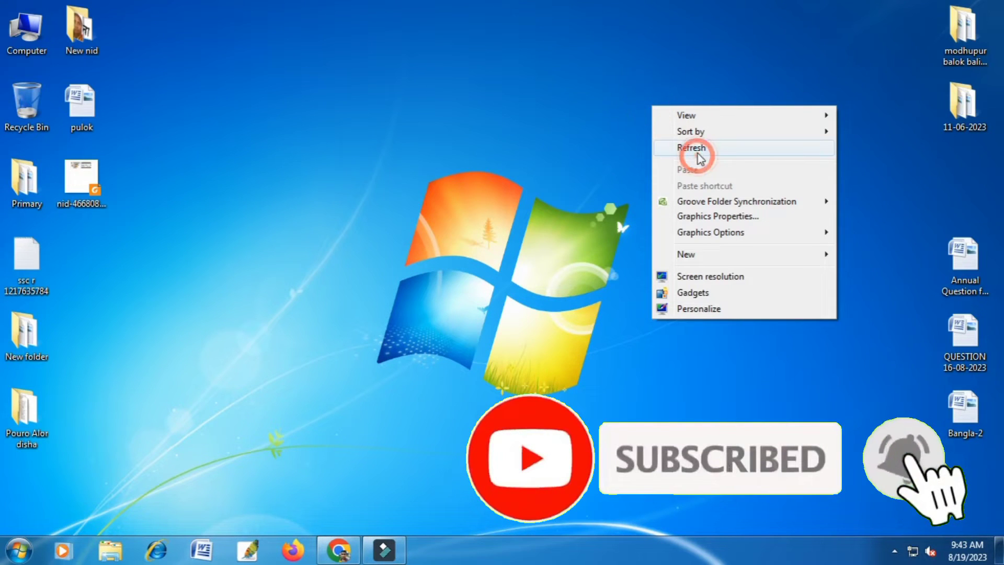
right_click(685, 138)
click(732, 181)
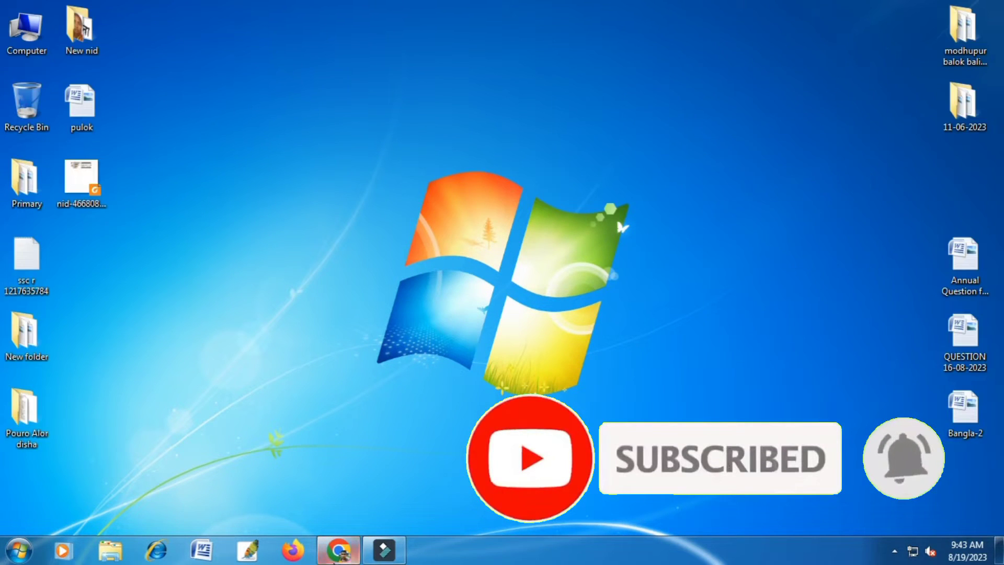
Switch to Chrome and dismiss the prompt to restore pages.
click(338, 550)
click(308, 39)
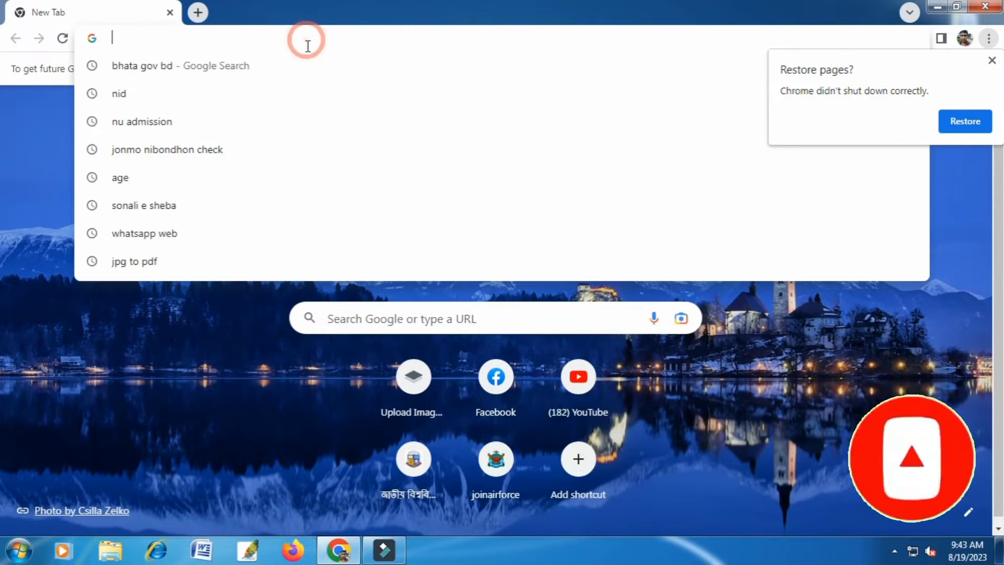
click(992, 60)
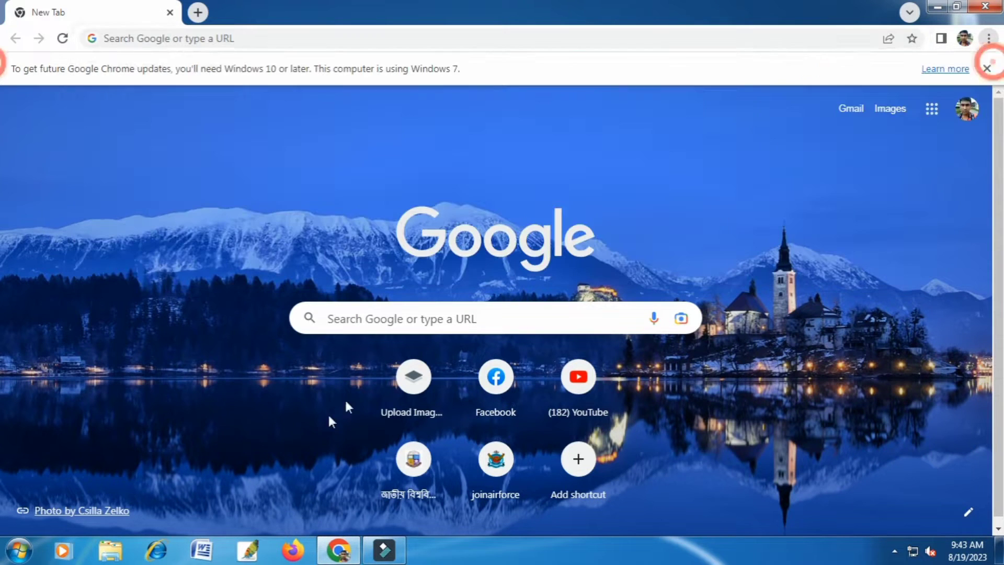
Search the web in Bangla for "বয়স্ক ভাতা অনলাইন আবেদন".
click(894, 551)
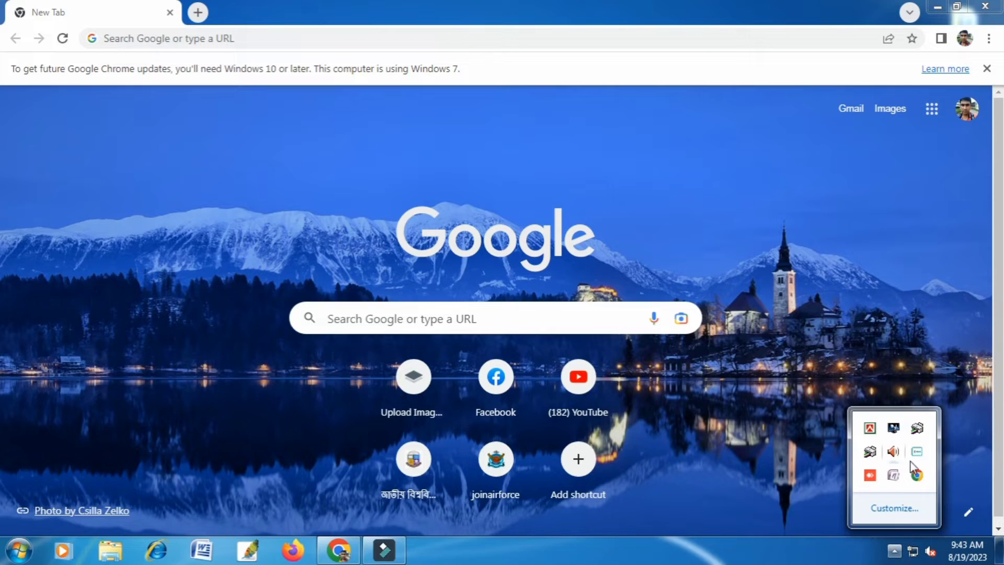
click(869, 430)
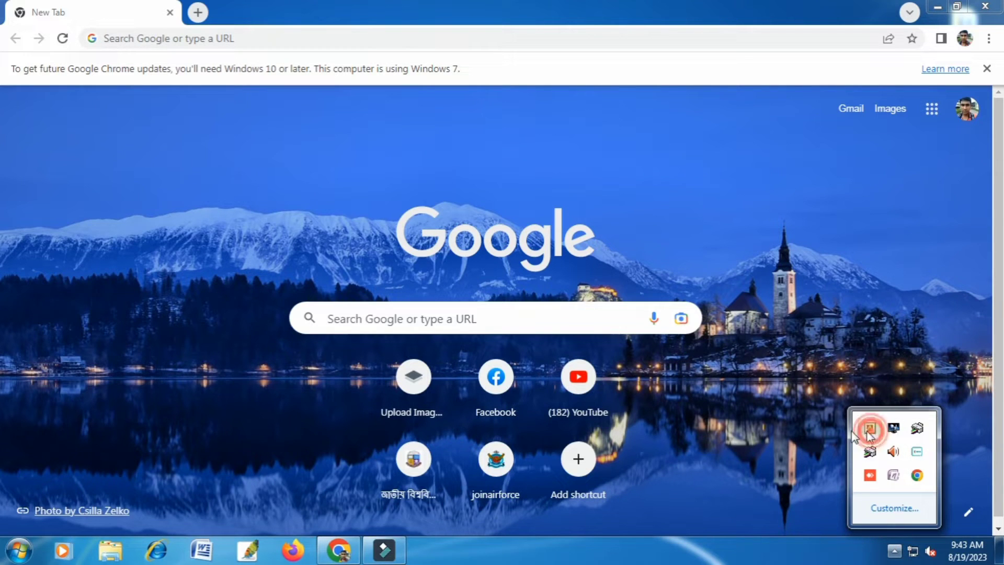
click(432, 37)
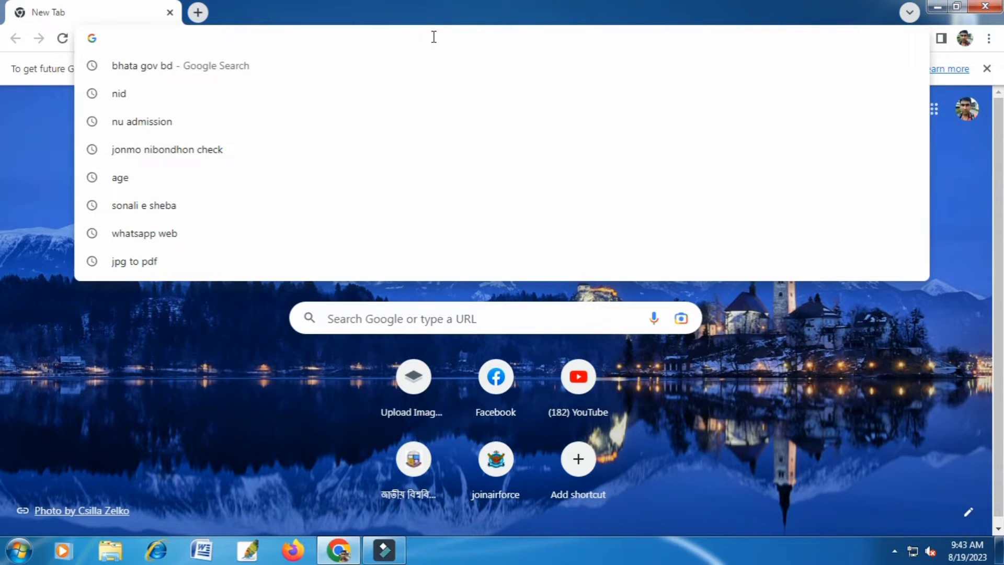
text(ব)
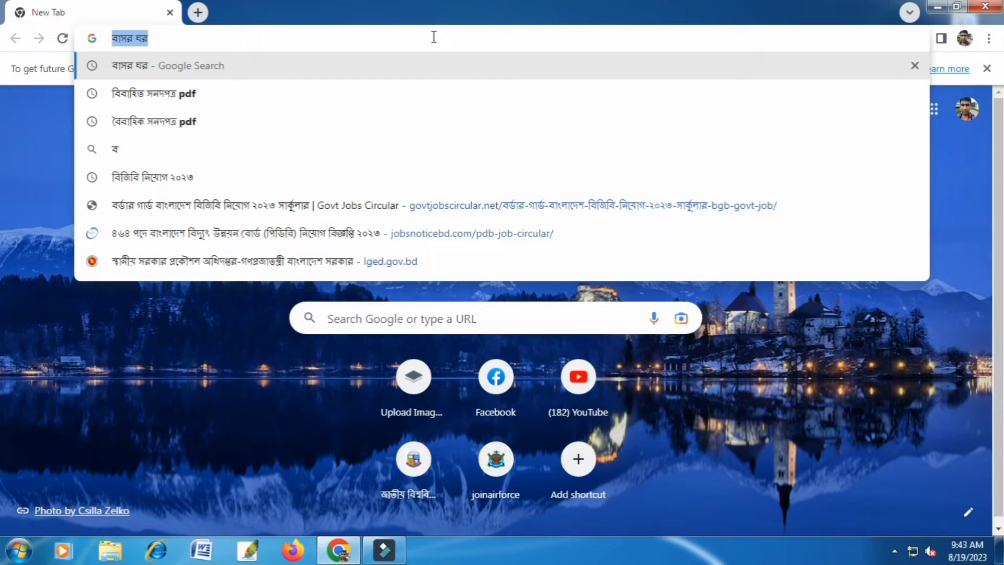
text(য়স্ক)
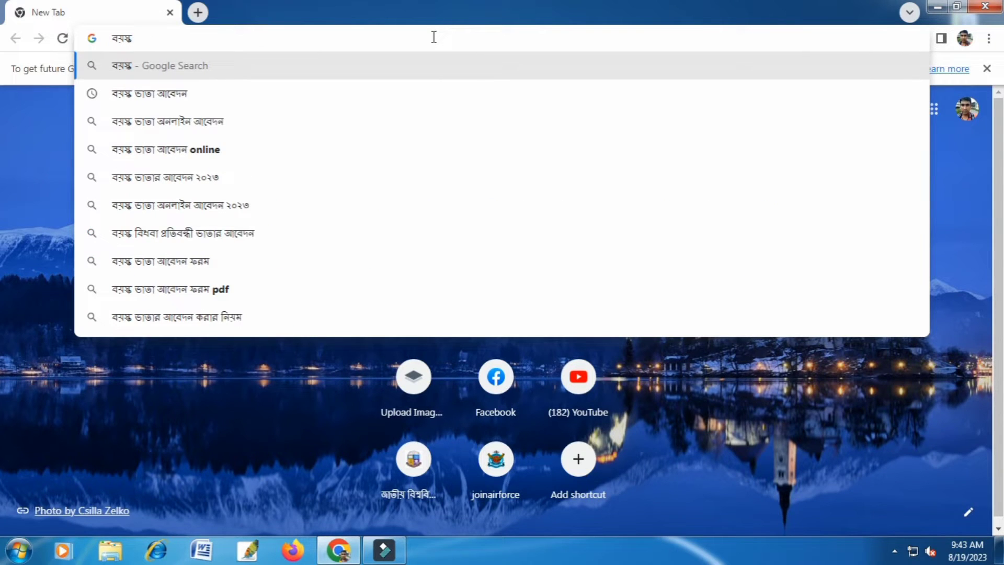
click(260, 126)
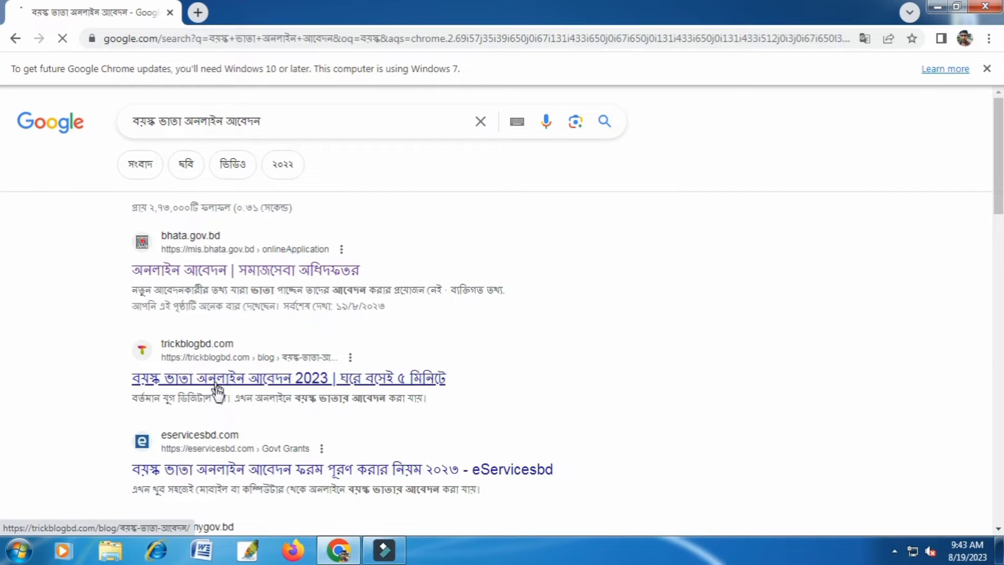
Open the online application page on bhata.gov.bd and choose বয়স্ক ভাতা as the programme (কার্যক্রম).
click(236, 273)
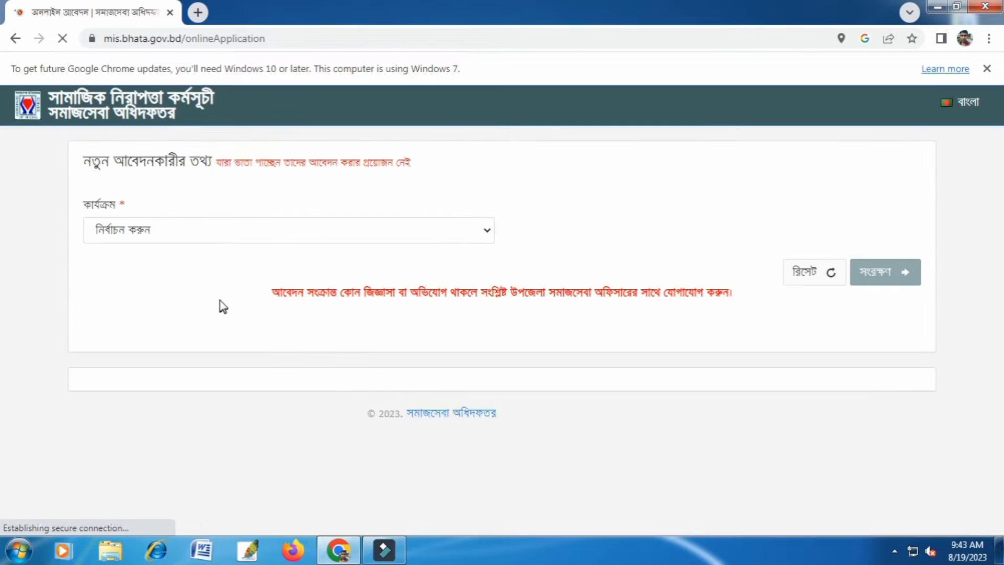
click(421, 229)
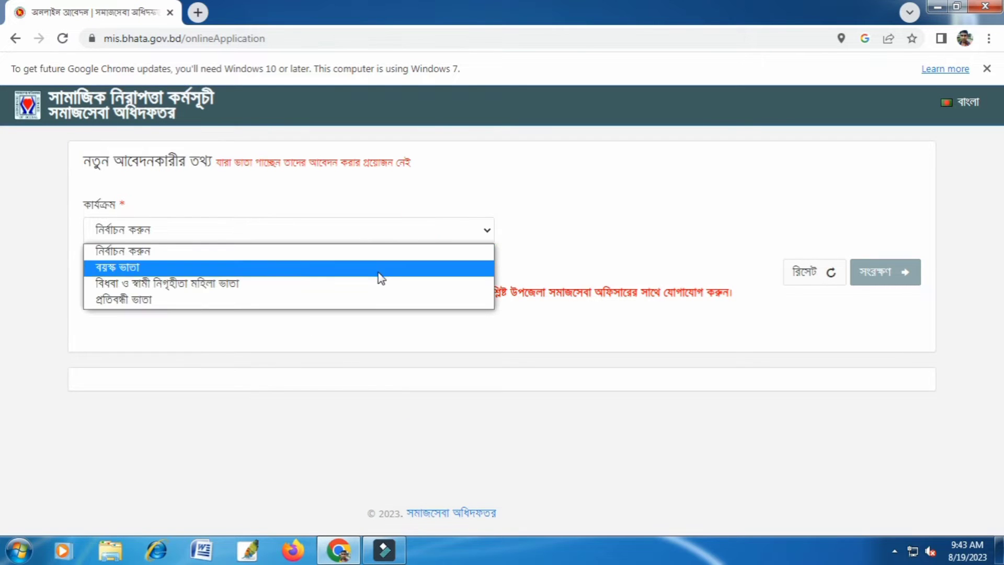
click(381, 278)
Enter the applicant's national ID number in the personal information section (ব্যক্তিগত তথ্য).
scroll(447, 359, down, 3)
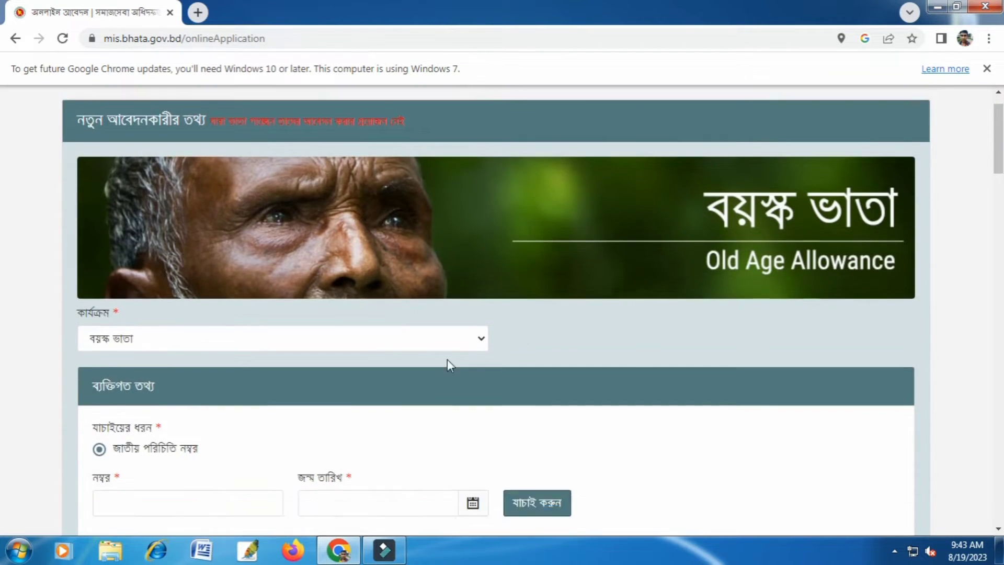
scroll(277, 366, down, 2)
click(224, 320)
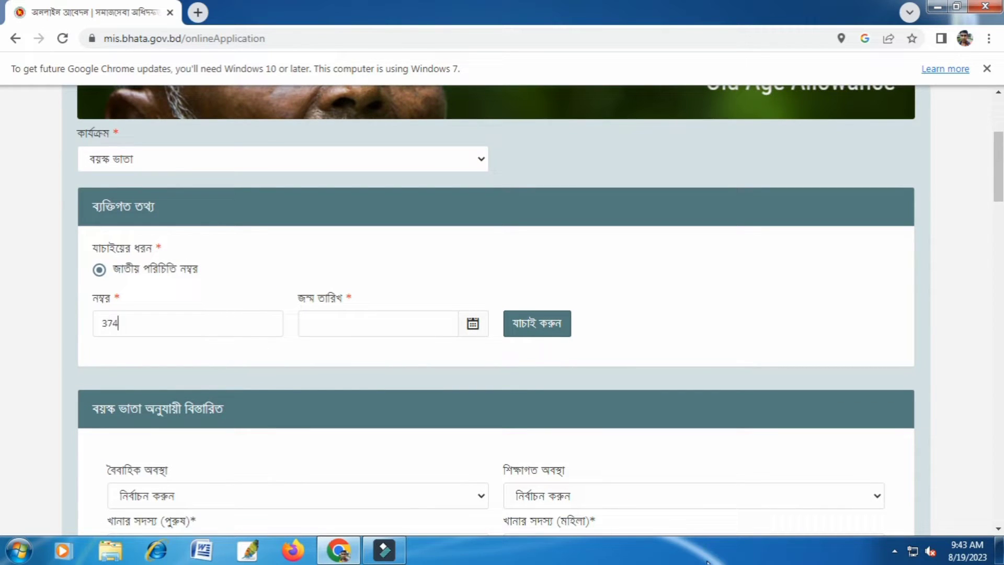
text(374*******)
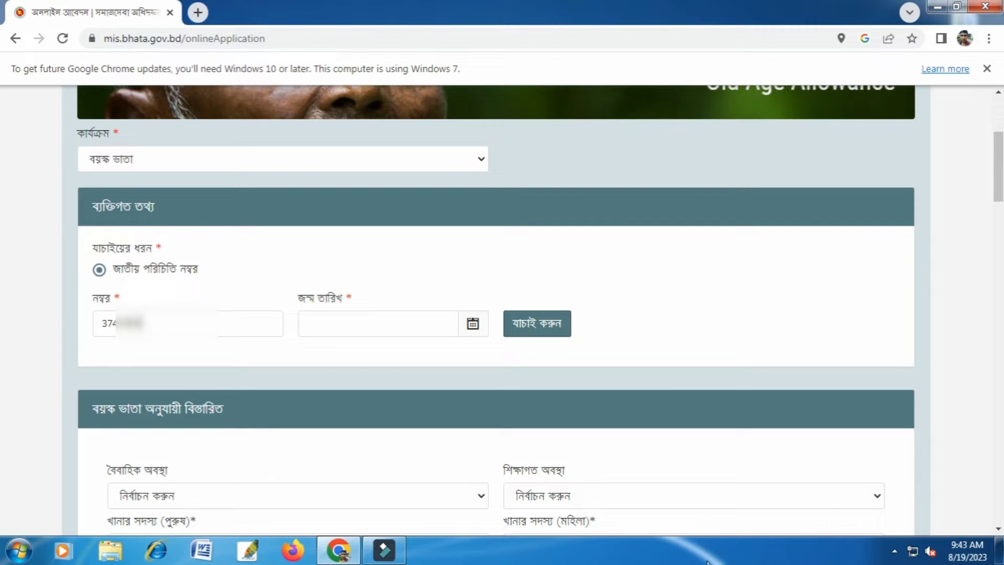
text(**)
click(110, 322)
click(125, 322)
click(157, 323)
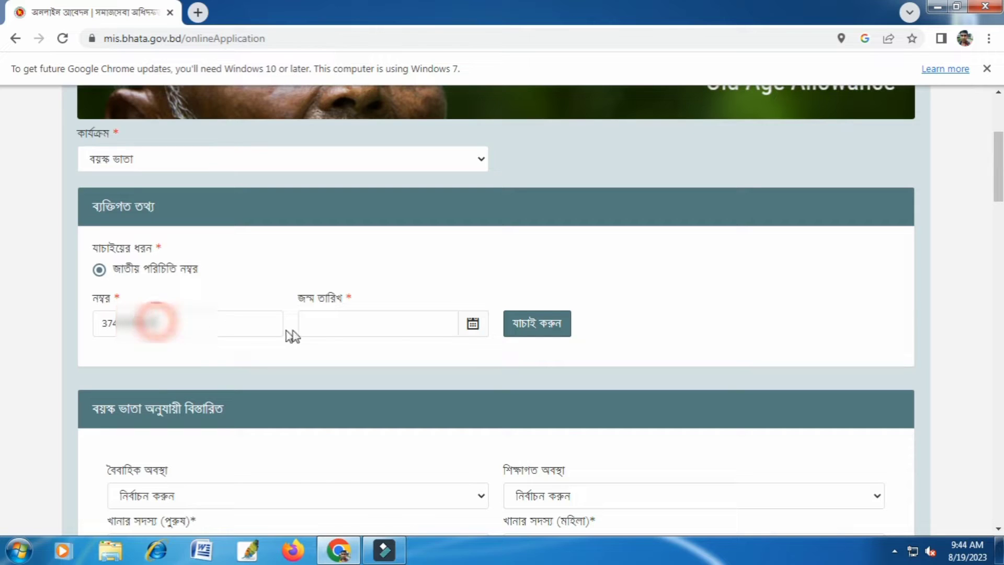
Set the applicant's date of birth and verify it together with the national ID number.
click(311, 326)
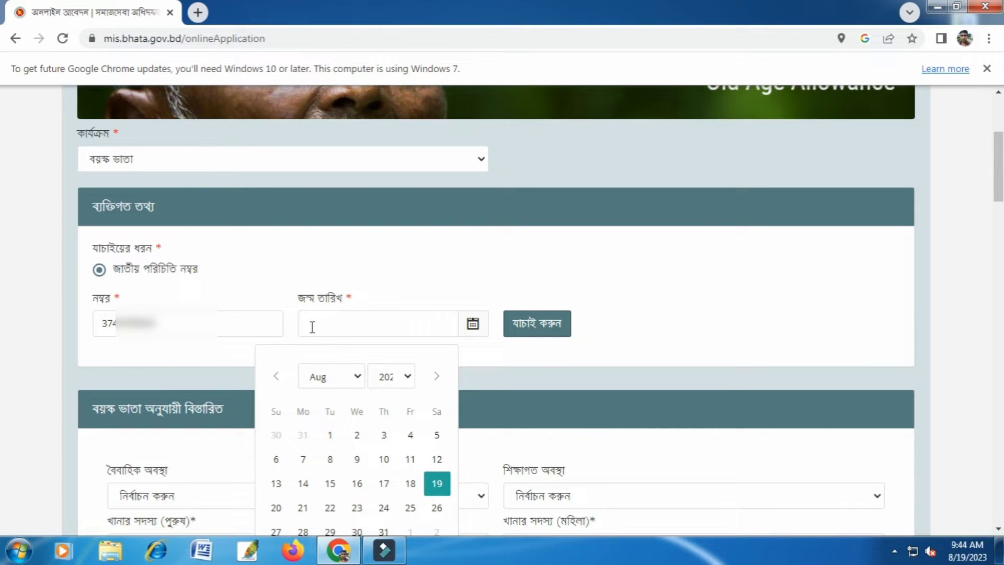
click(391, 376)
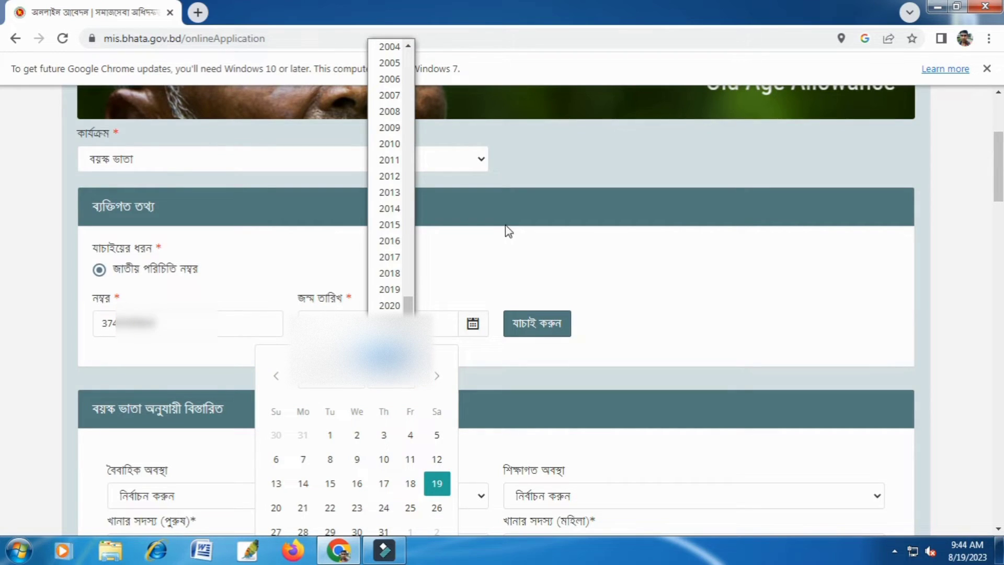
scroll(387, 222, up, 15)
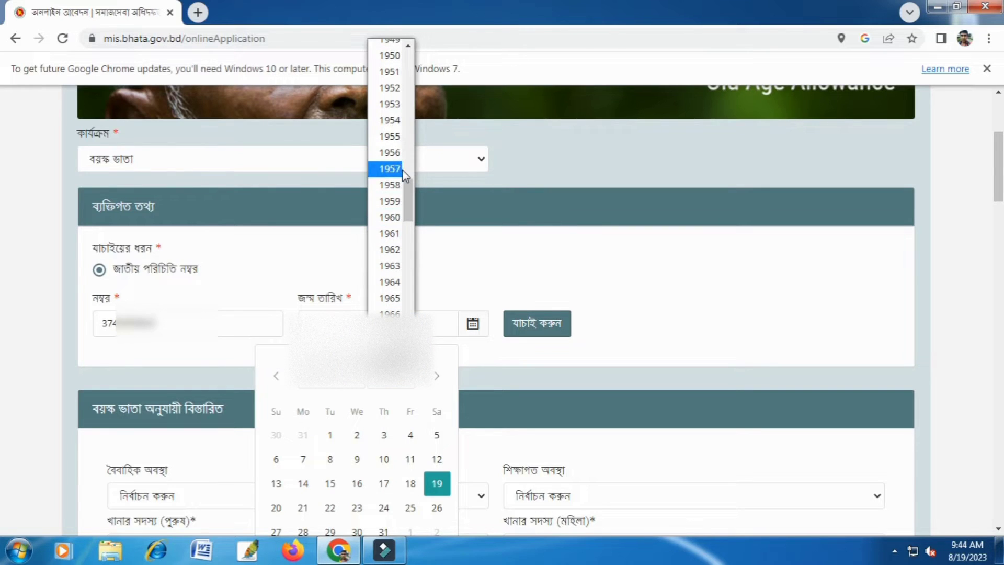
click(398, 156)
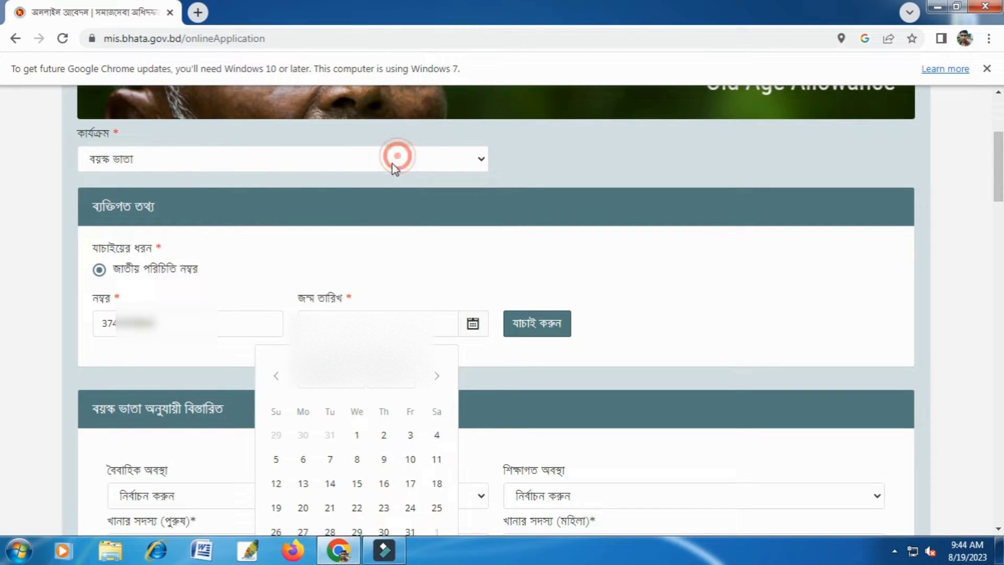
click(358, 386)
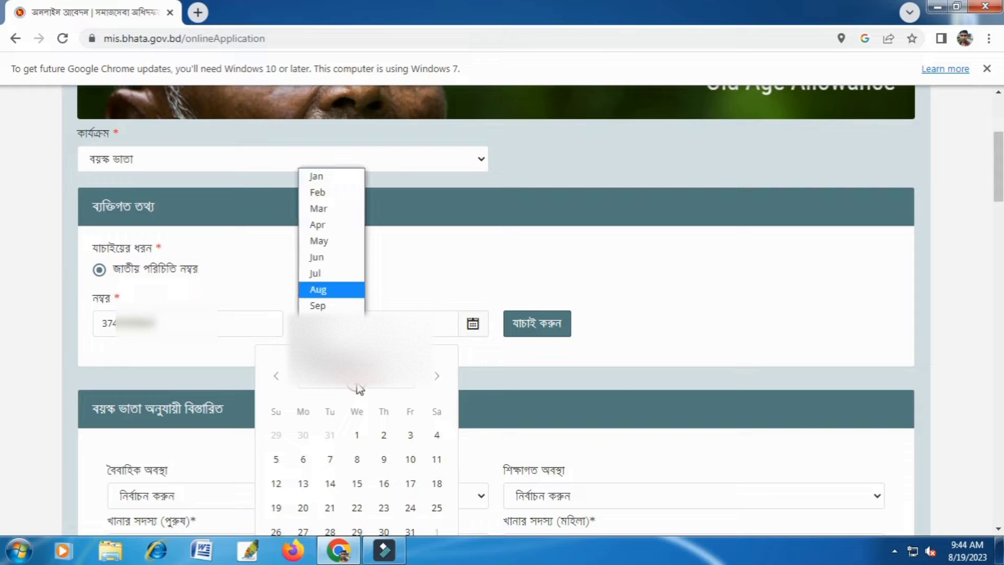
click(326, 241)
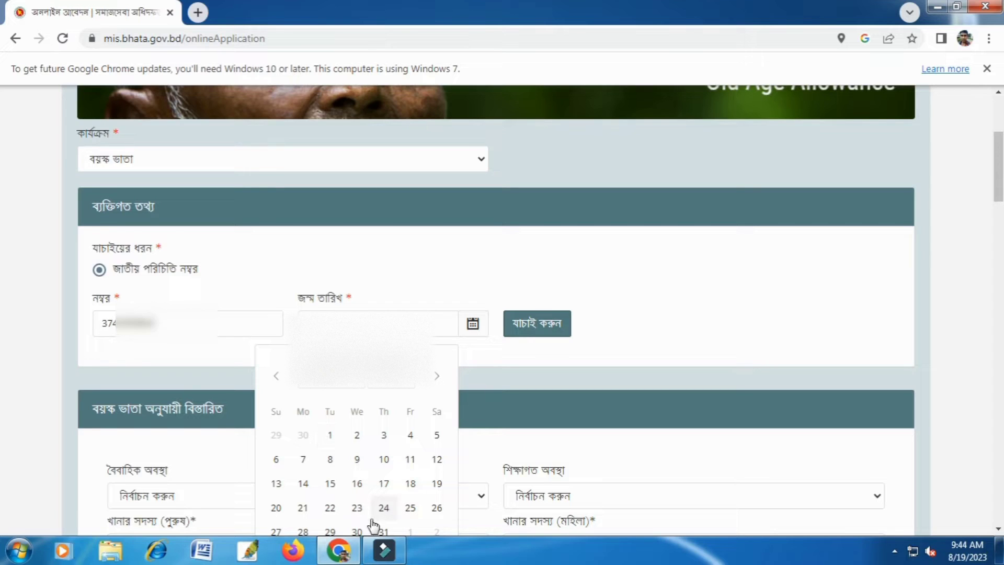
click(282, 529)
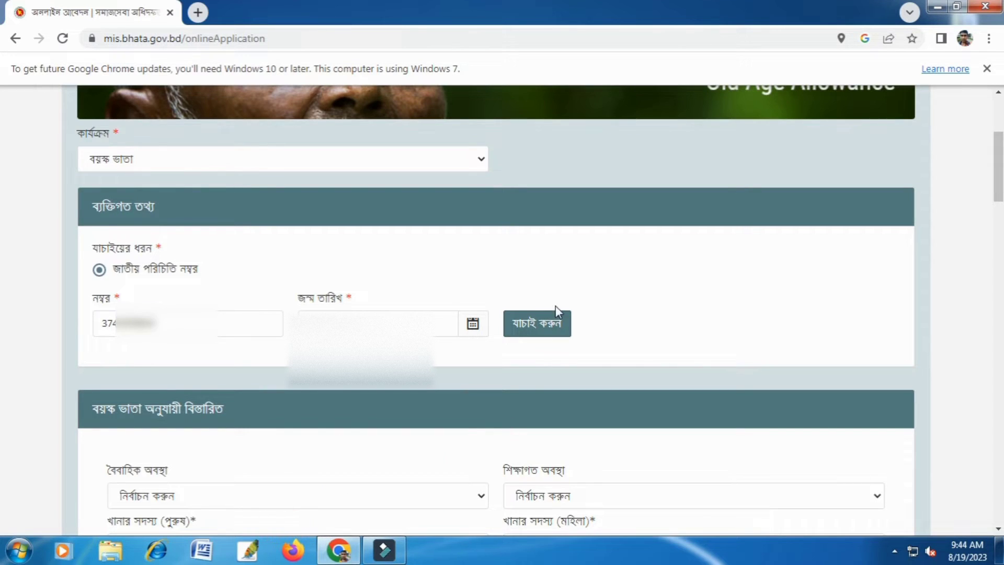
click(540, 327)
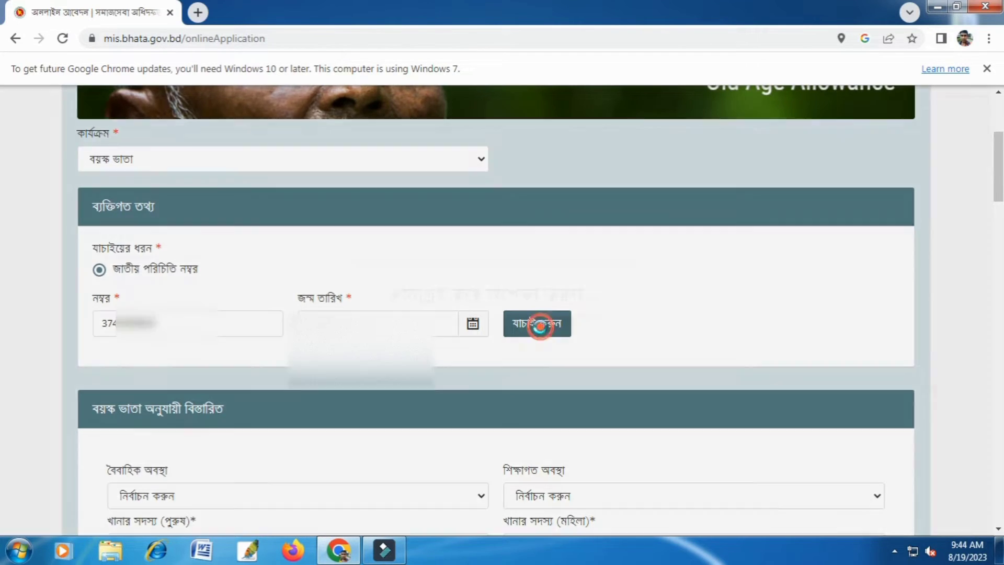
Review the applicant's name in Bangla and English and the mother's name in the personal information section.
scroll(629, 344, down, 1)
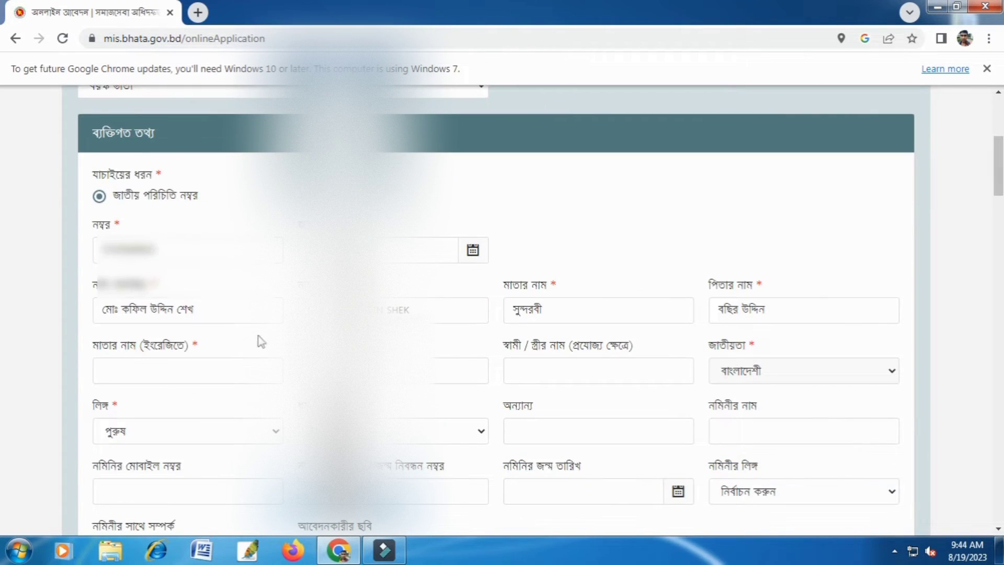
drag(228, 310, 122, 315)
click(438, 309)
drag(432, 308, 313, 309)
click(442, 314)
drag(557, 313, 494, 318)
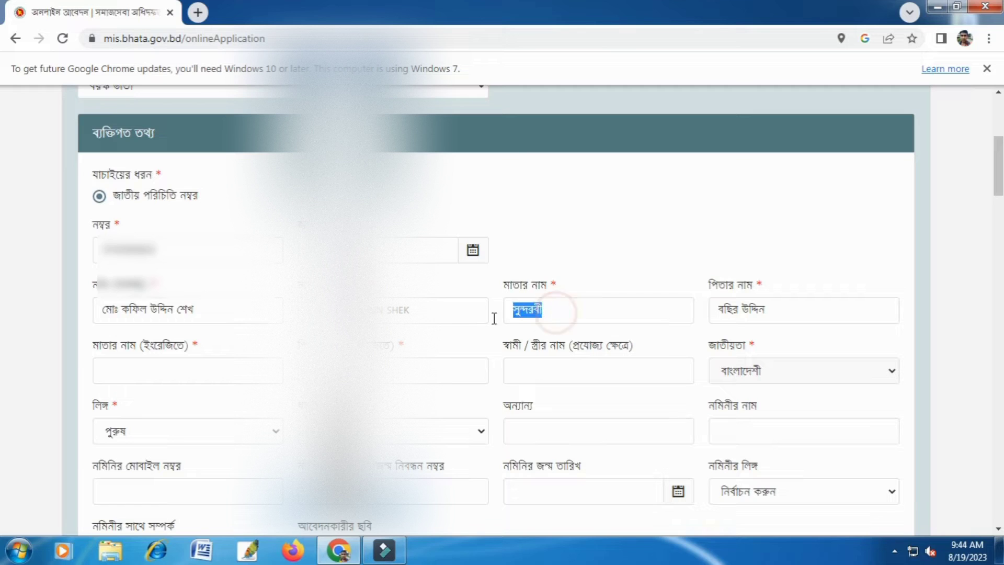
click(562, 314)
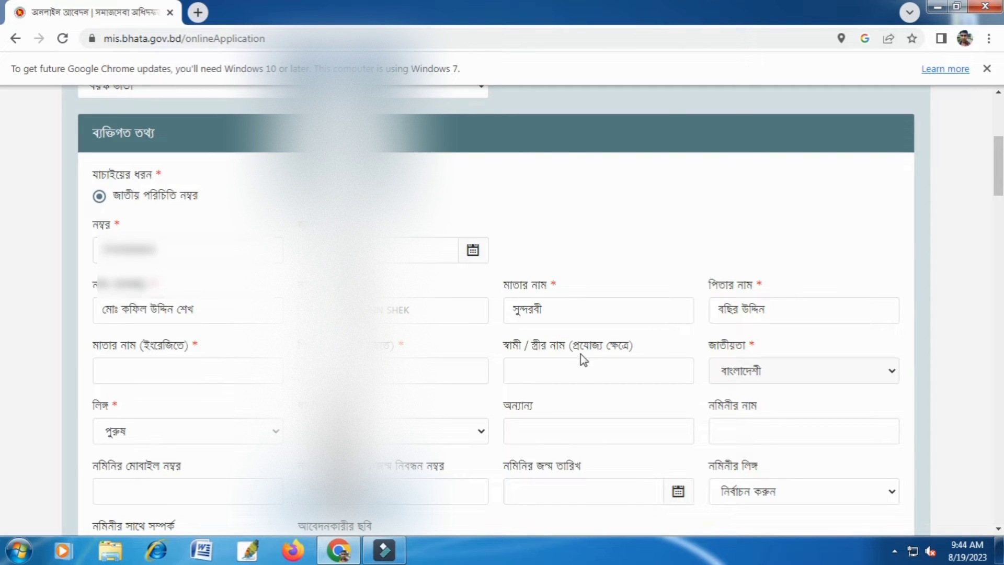
Enter the mother's name in English (মাতার নাম ইংরেজিতে).
click(212, 372)
text(SUNDORBI)
click(599, 370)
click(786, 370)
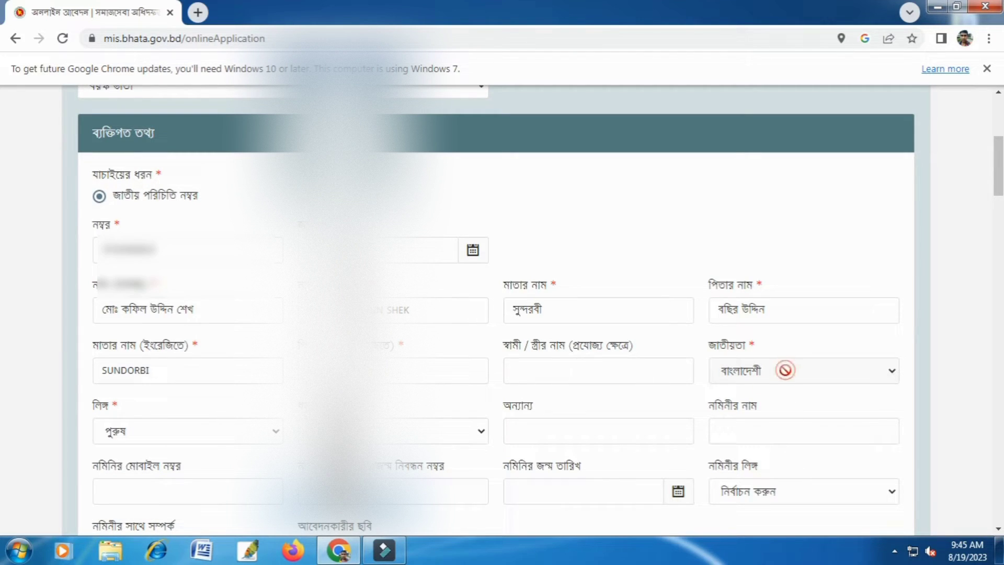
scroll(254, 445, down, 2)
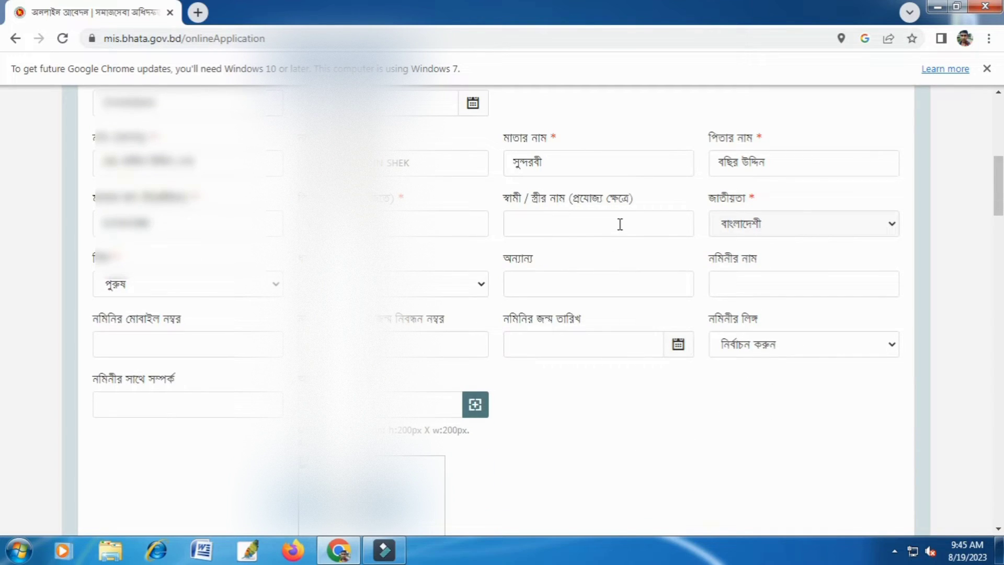
click(612, 220)
click(592, 224)
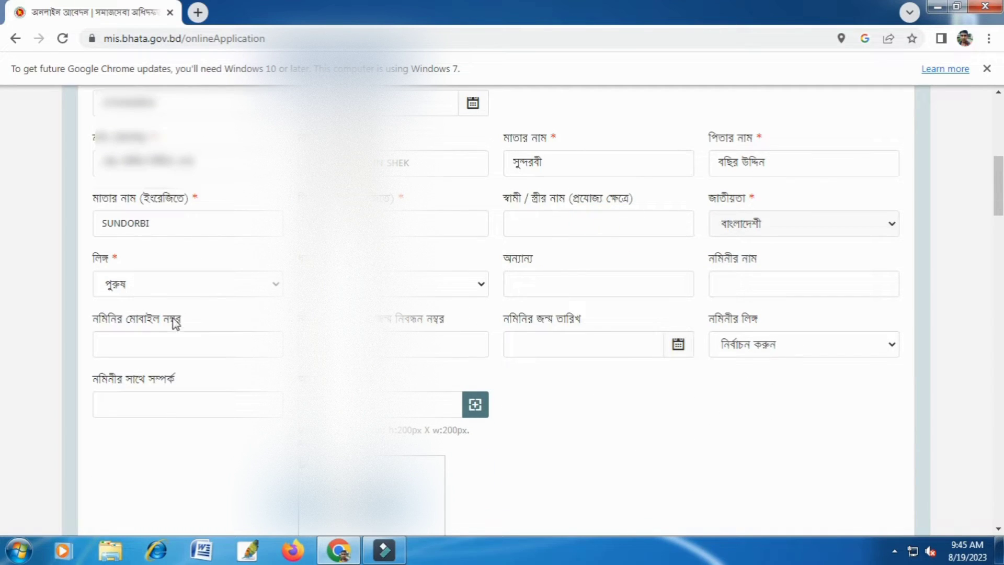
Choose the applicant's option for the detail between gender (লিঙ্গ) and অন্যান্য.
click(390, 282)
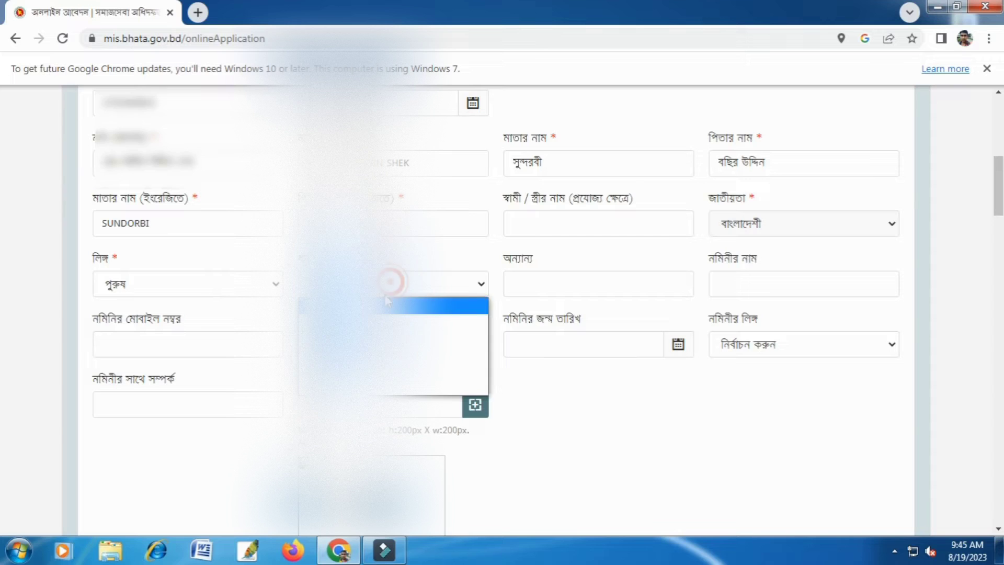
click(396, 329)
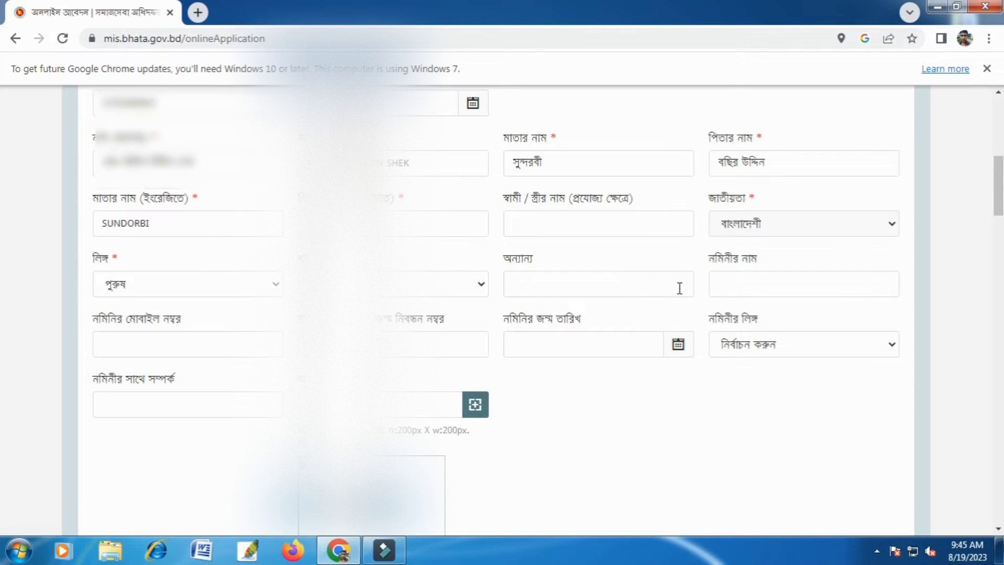
Enter the nominee's full name in Bangla (নমিনীর নাম).
click(779, 289)
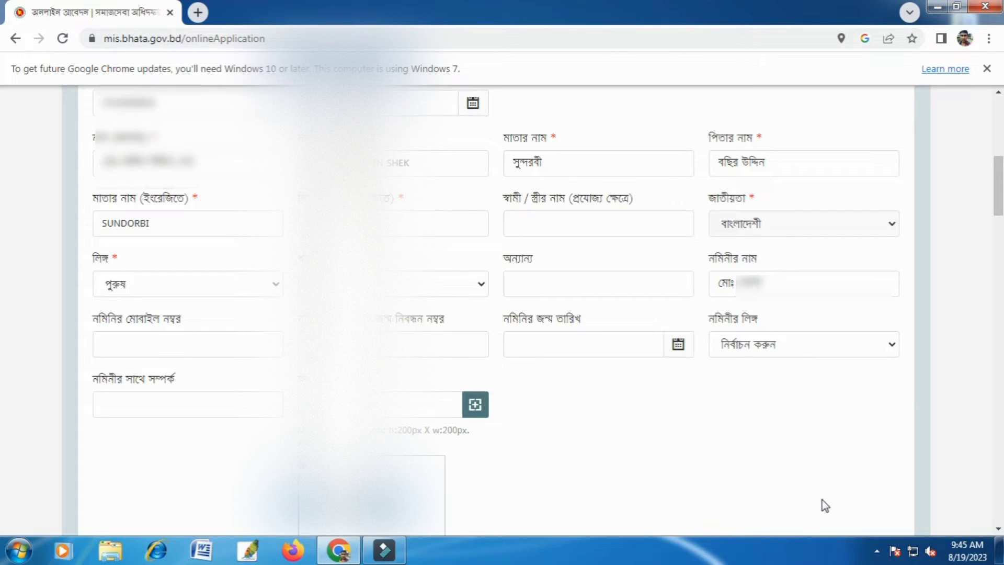
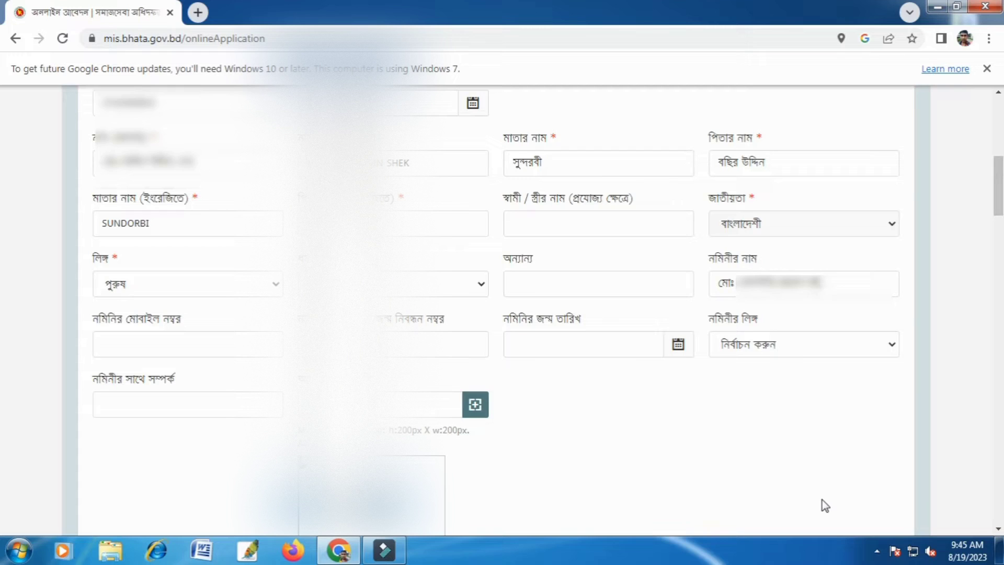
Set the nominee's gender (নমিনীর লিঙ্গ) to পুরুষ.
scroll(675, 376, down, 1)
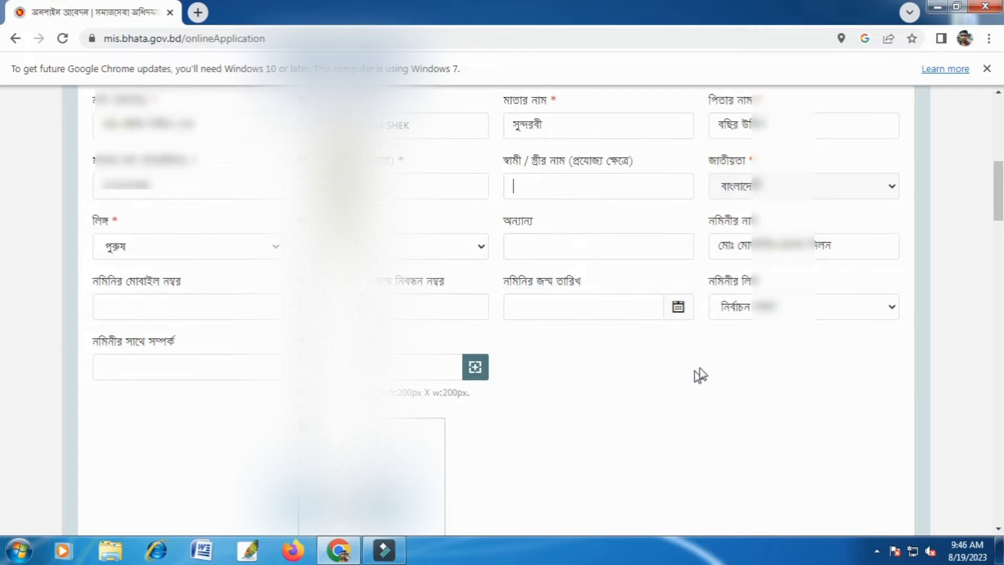
click(747, 270)
click(744, 313)
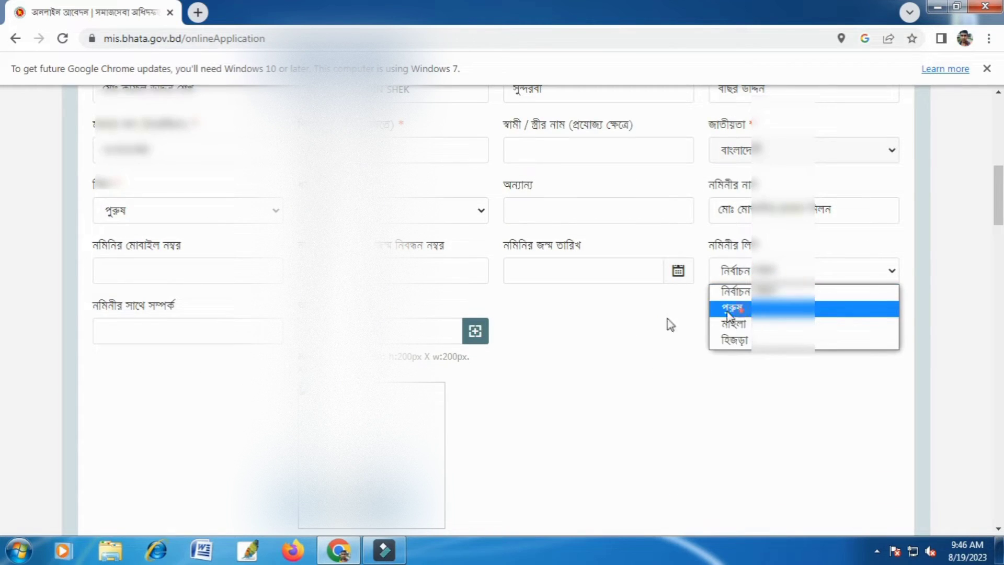
Pick the nominee's date of birth in the calendar and enter পুত্র as the relationship with the nominee (নমিনীর সাথে সম্পর্ক).
click(628, 271)
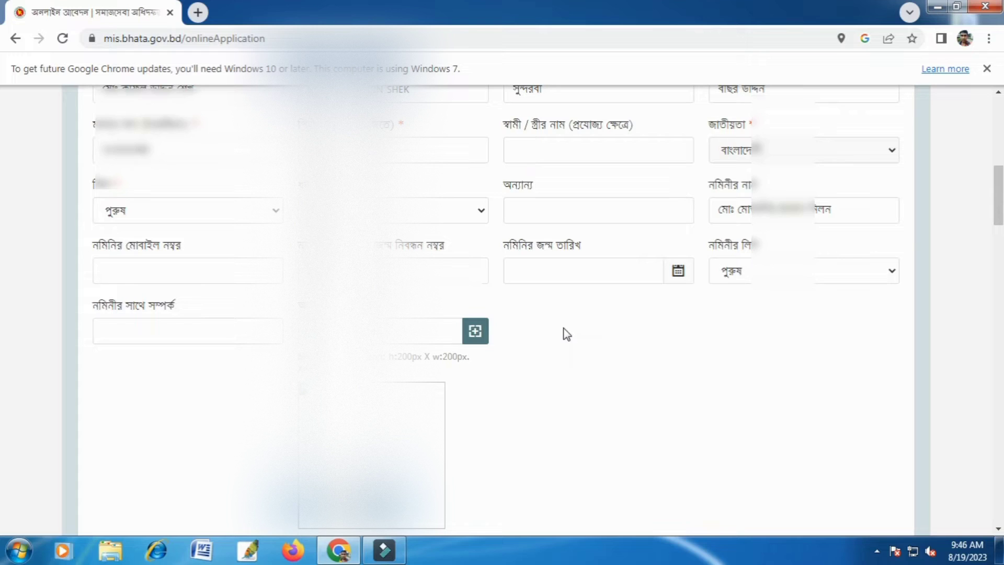
click(615, 273)
click(614, 325)
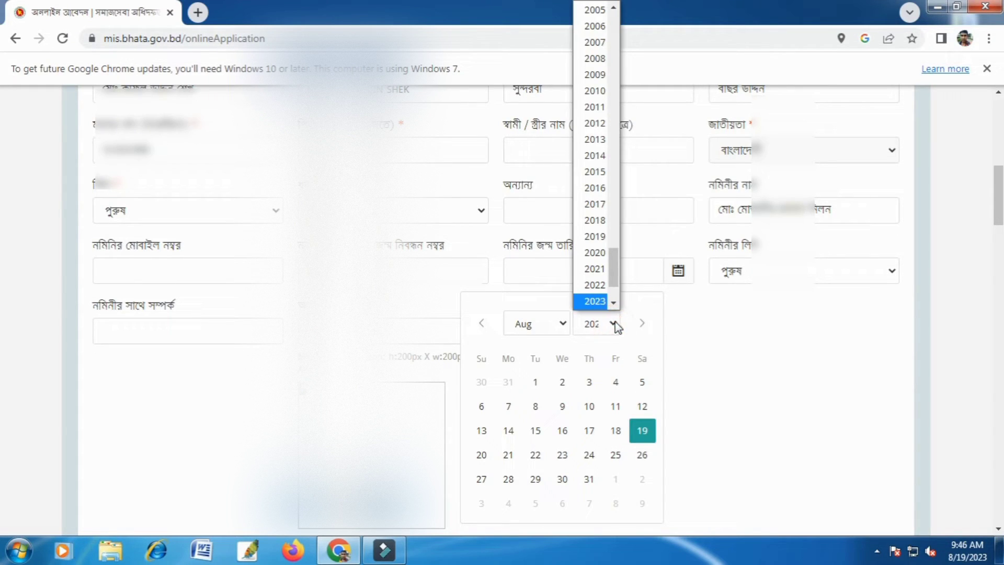
scroll(588, 283, up, 9)
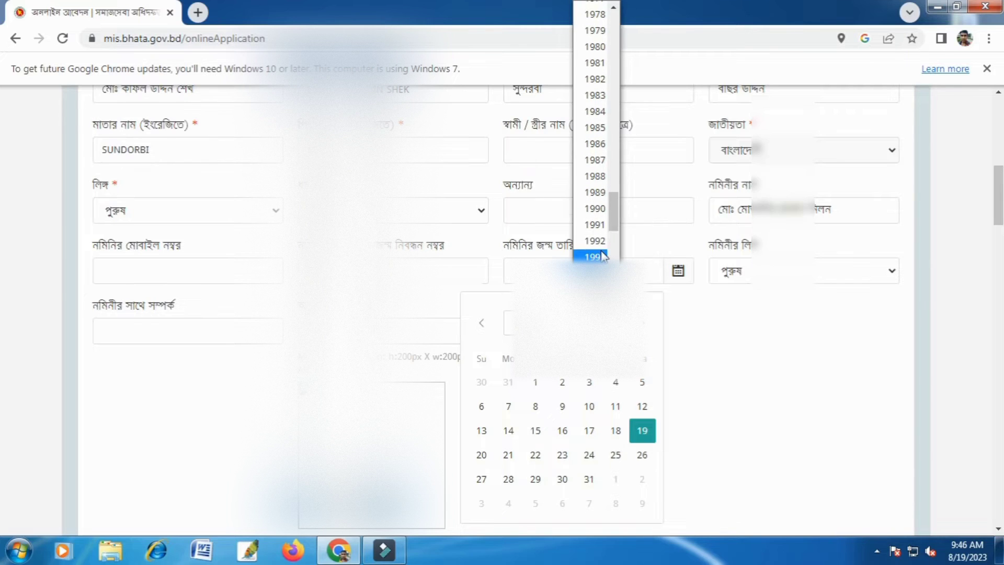
scroll(602, 256, up, 3)
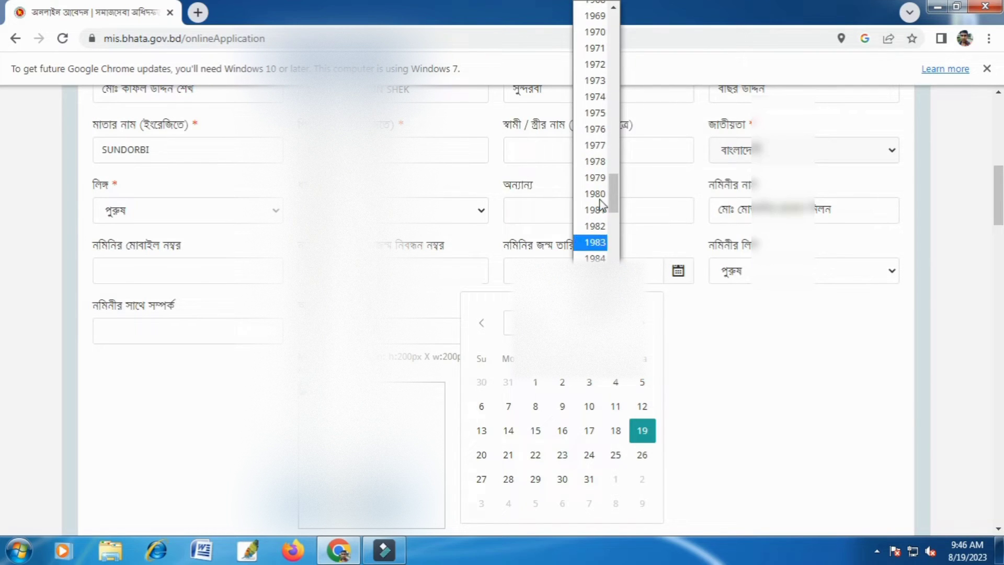
click(596, 95)
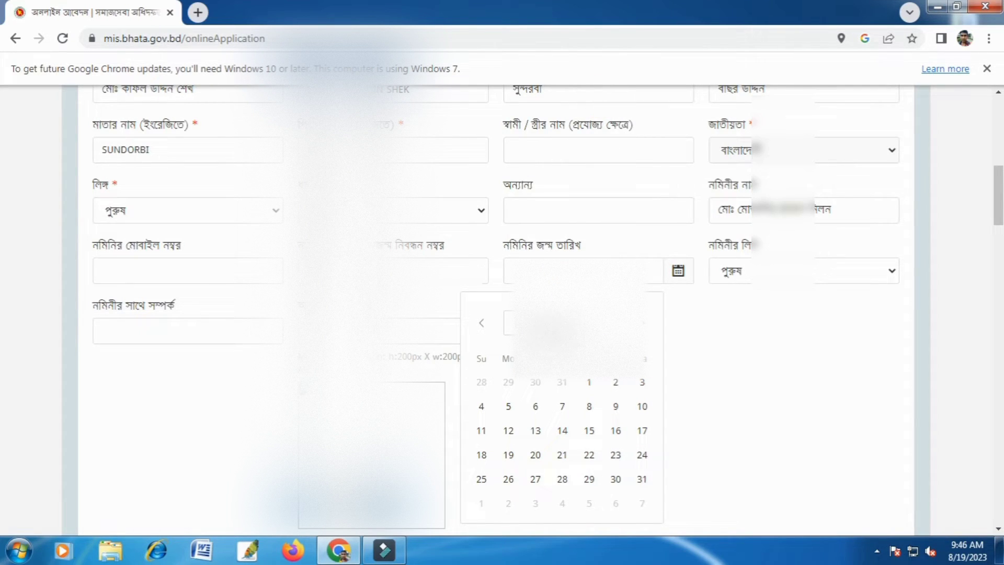
click(528, 323)
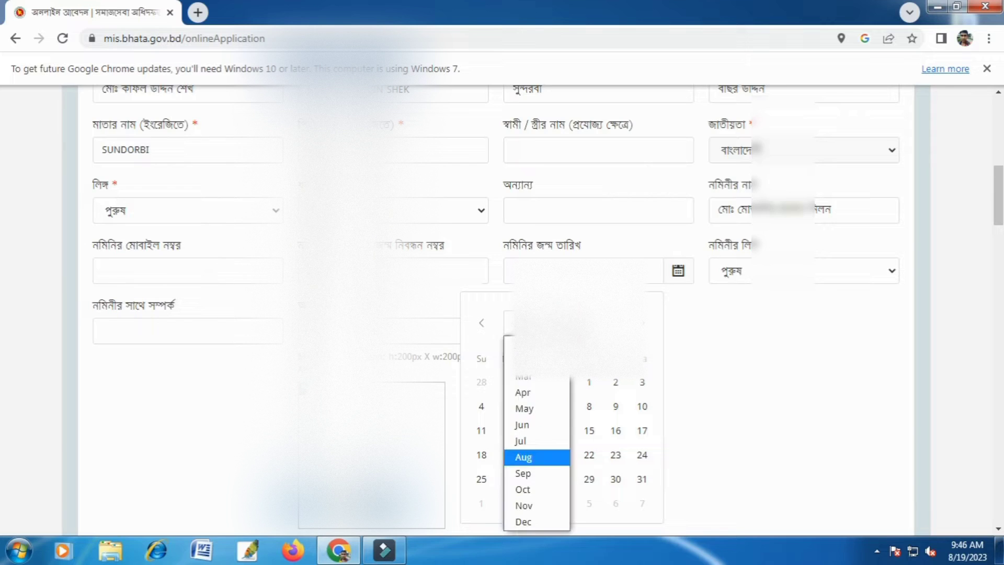
click(525, 441)
click(533, 406)
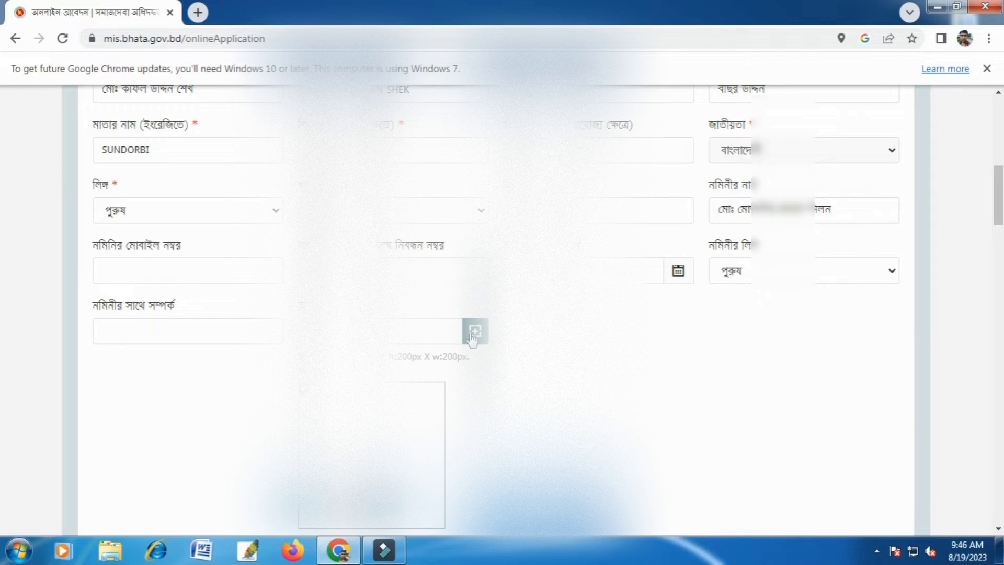
scroll(699, 276, down, 1)
click(207, 256)
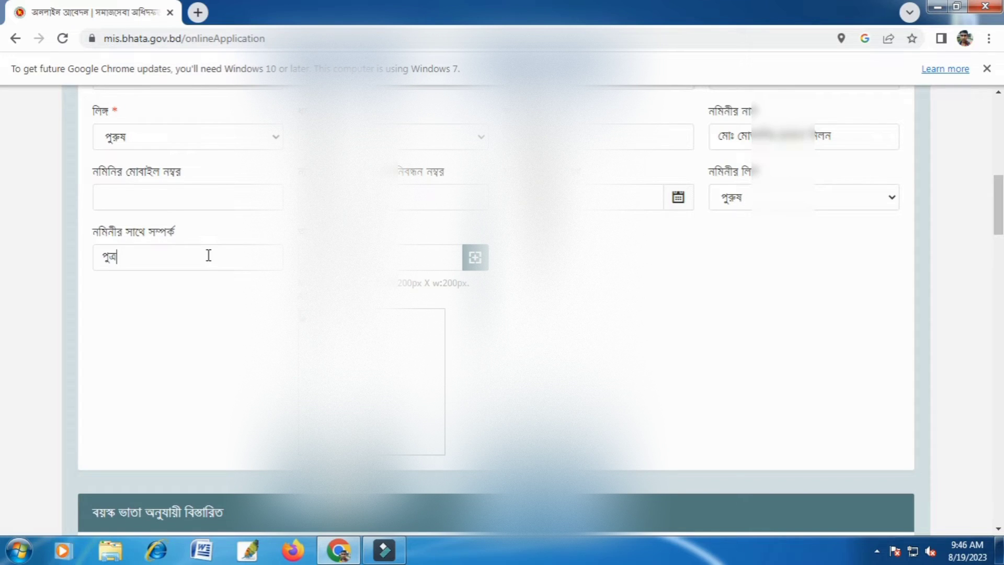
In the Old Age Allowance details, set the marital status (বৈবাহিক অবস্থা) to বিবাহিত and the education (শিক্ষাগত অবস্থা) to এসএসসি.
scroll(437, 298, down, 6)
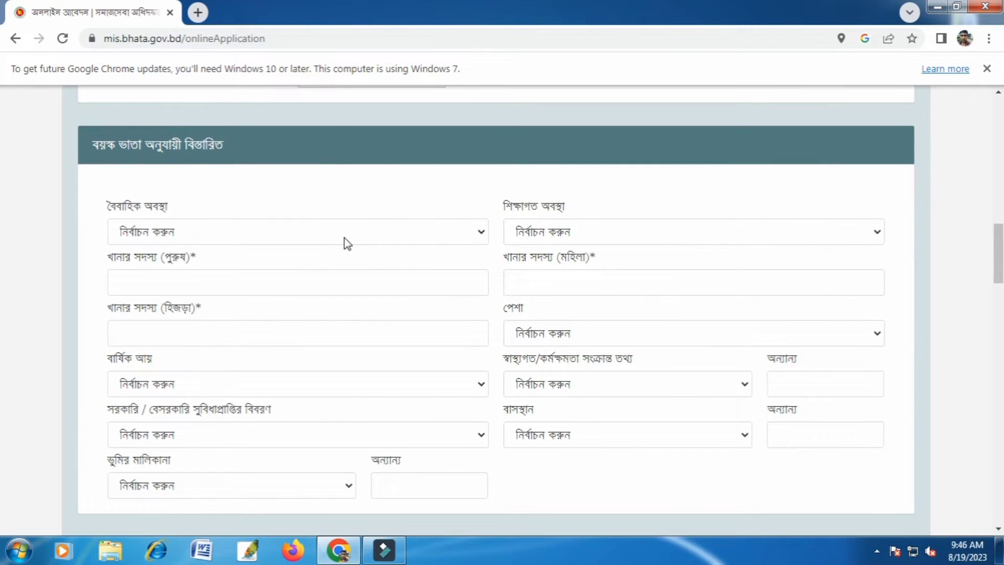
click(343, 234)
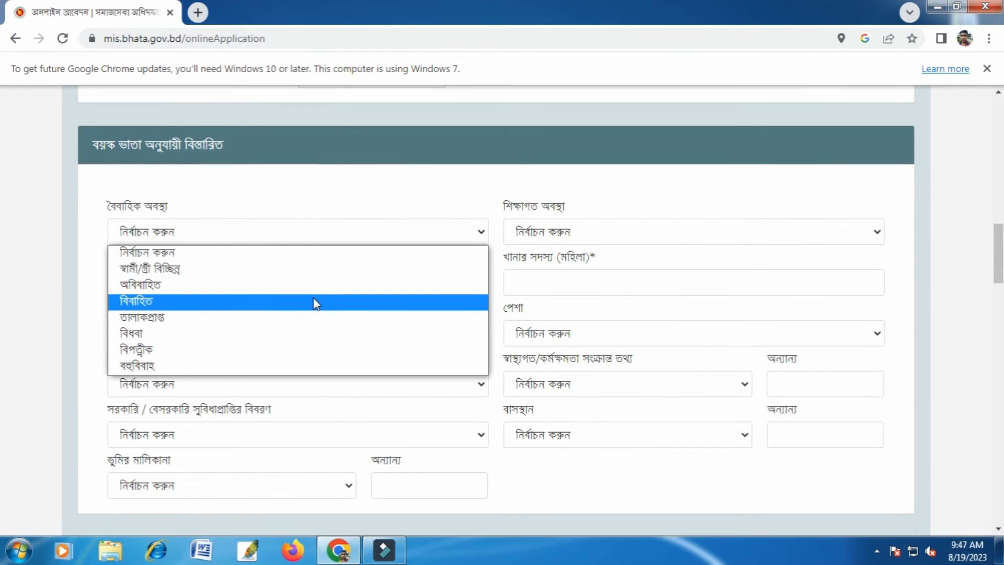
click(315, 302)
click(612, 233)
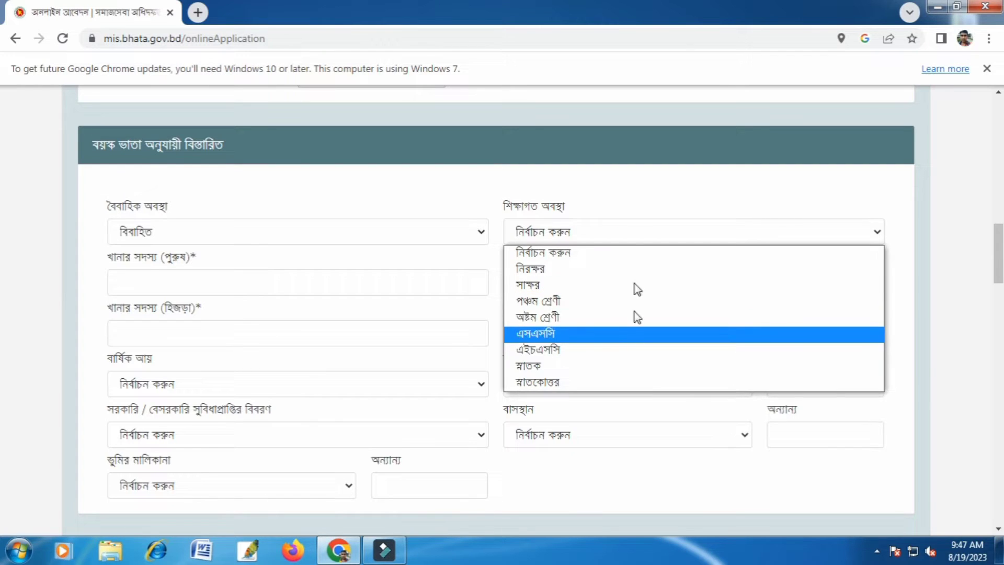
click(705, 196)
click(660, 231)
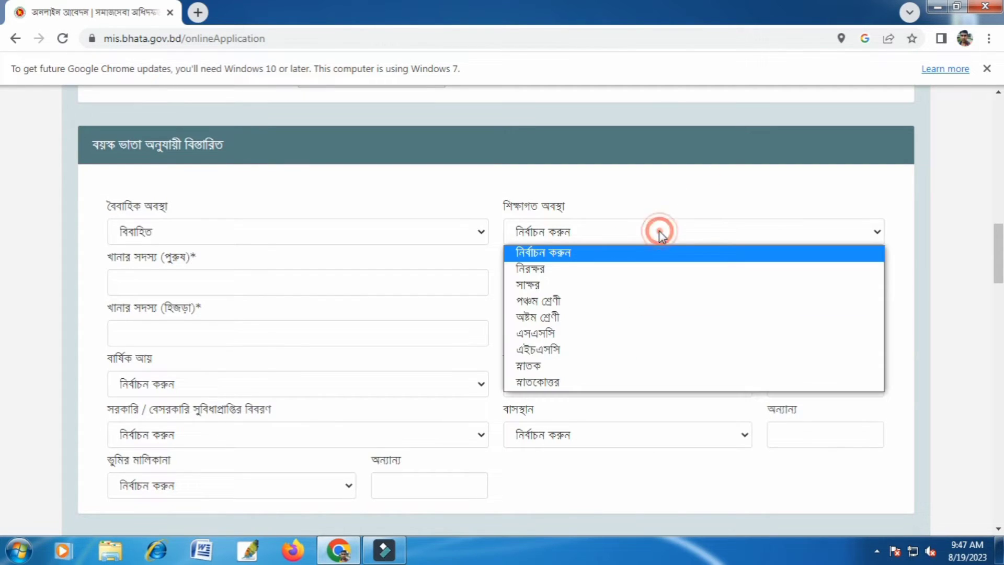
click(615, 335)
Enter 2 male (পুরুষ) and 3 female (মহিলা) household members under খানার সদস্য.
click(285, 286)
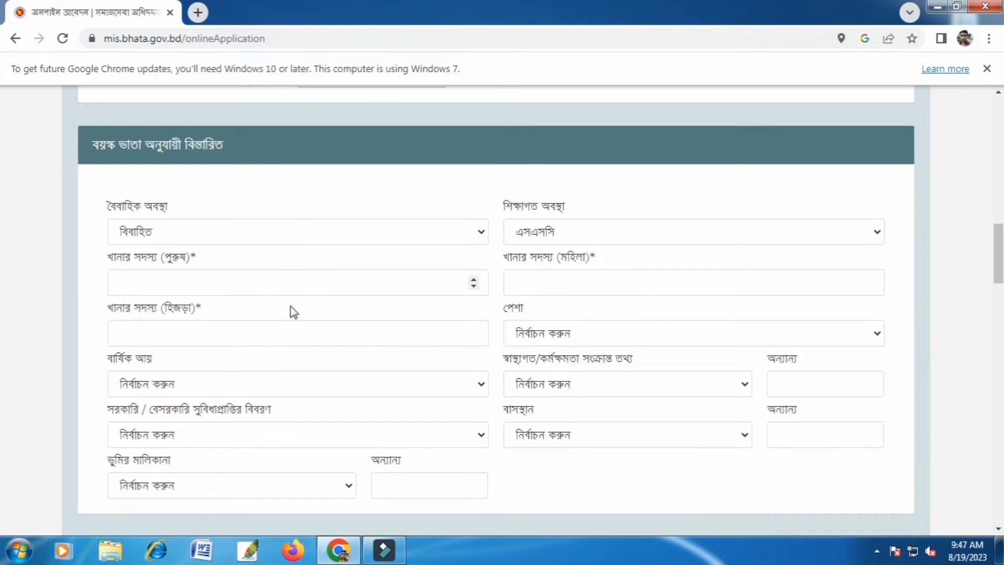
click(576, 276)
Set the occupation (পেশা) to কর্মহীন and the annual income (বার্ষিক আয়) to ২৪০০০ টাকা পর্যন্ত.
scroll(574, 321, down, 1)
click(588, 260)
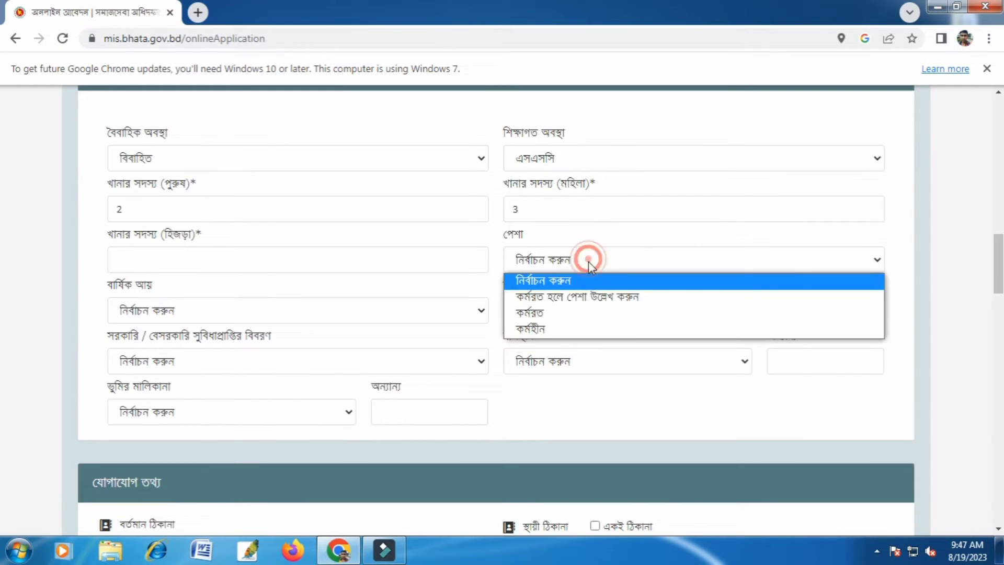
click(570, 326)
scroll(372, 309, down, 1)
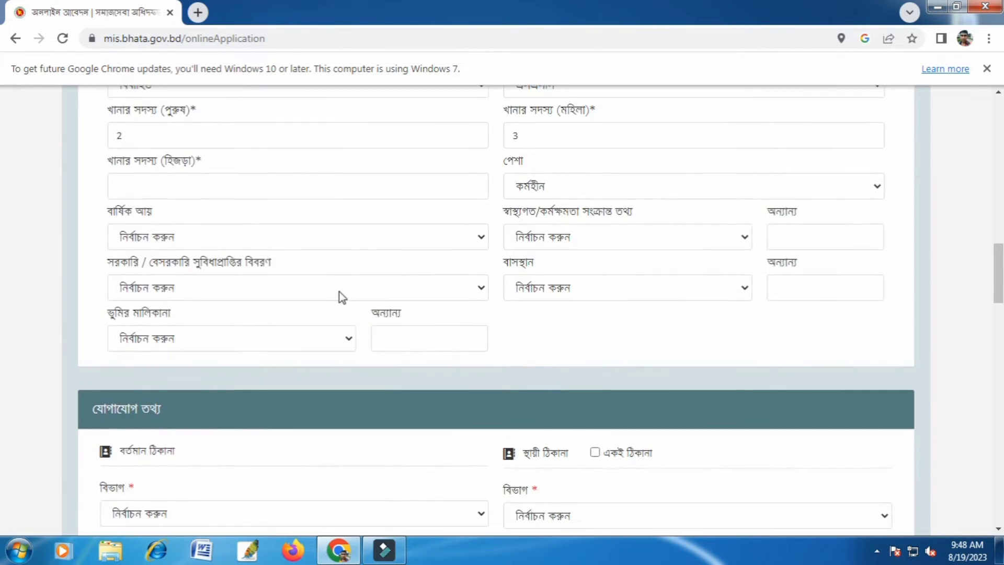
click(357, 236)
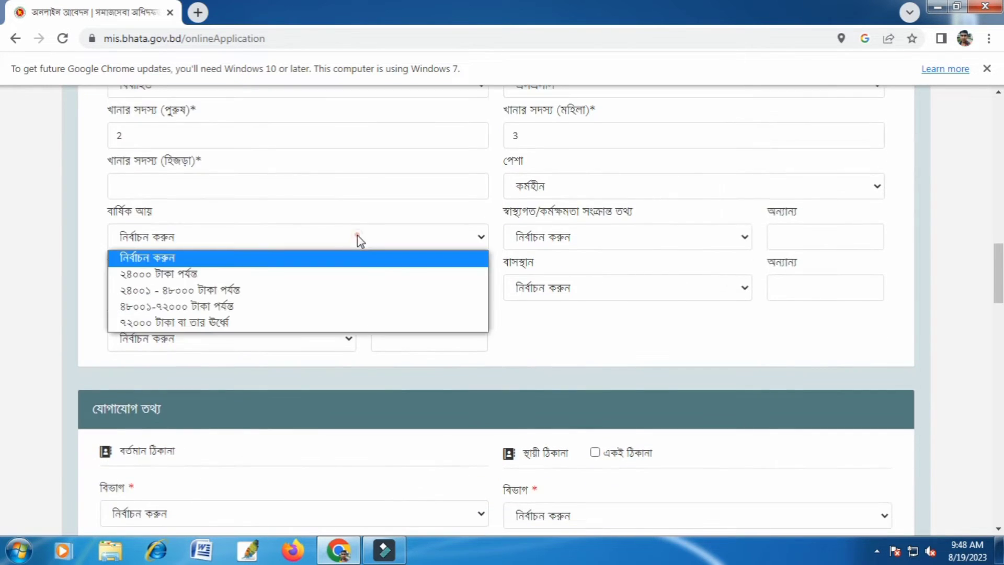
click(353, 272)
Set the health and work ability information (স্বাস্থ্যগত/কর্মক্ষমতা সংক্রান্ত তথ্য) to সম্পূর্ণ অক্ষম.
click(646, 233)
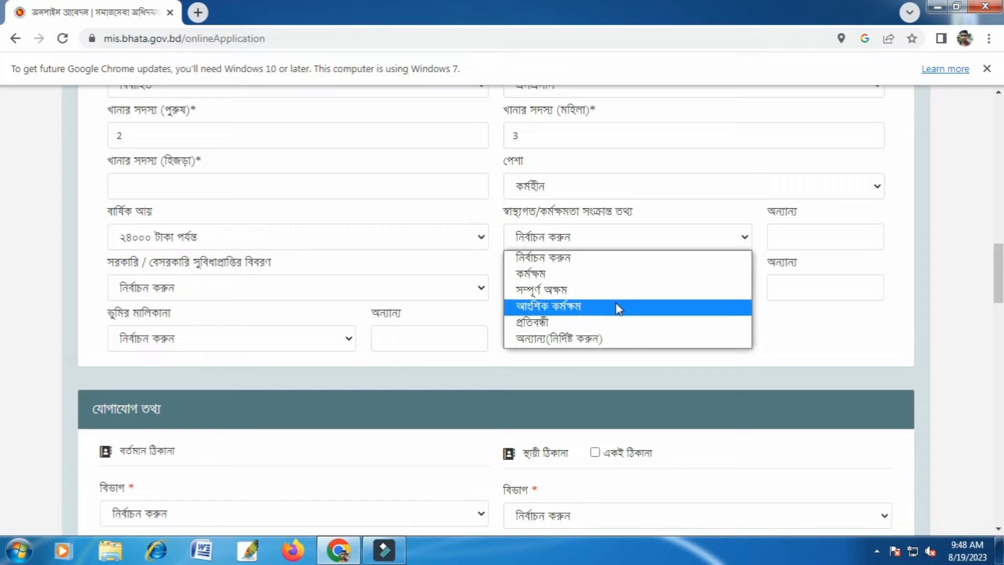
click(627, 291)
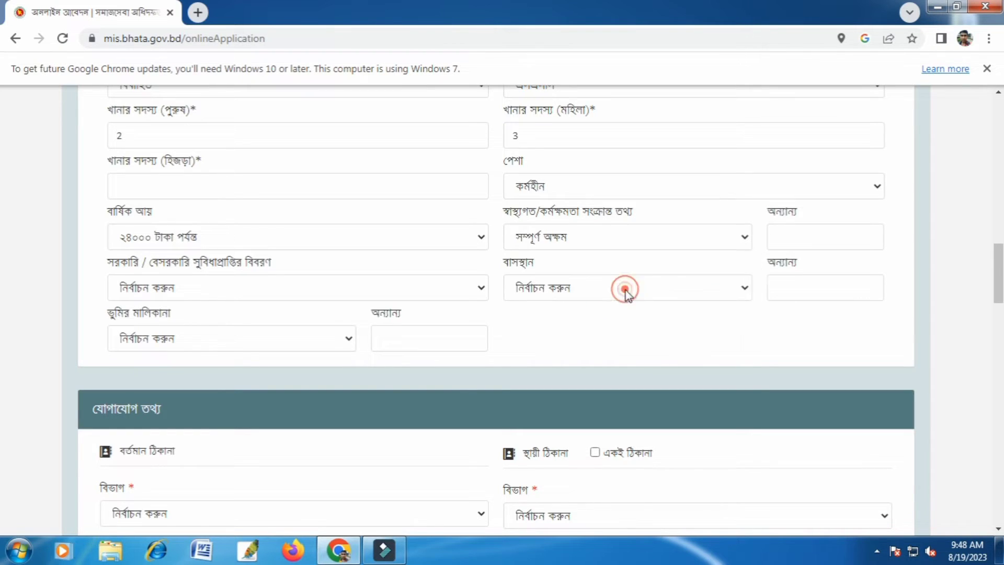
click(818, 230)
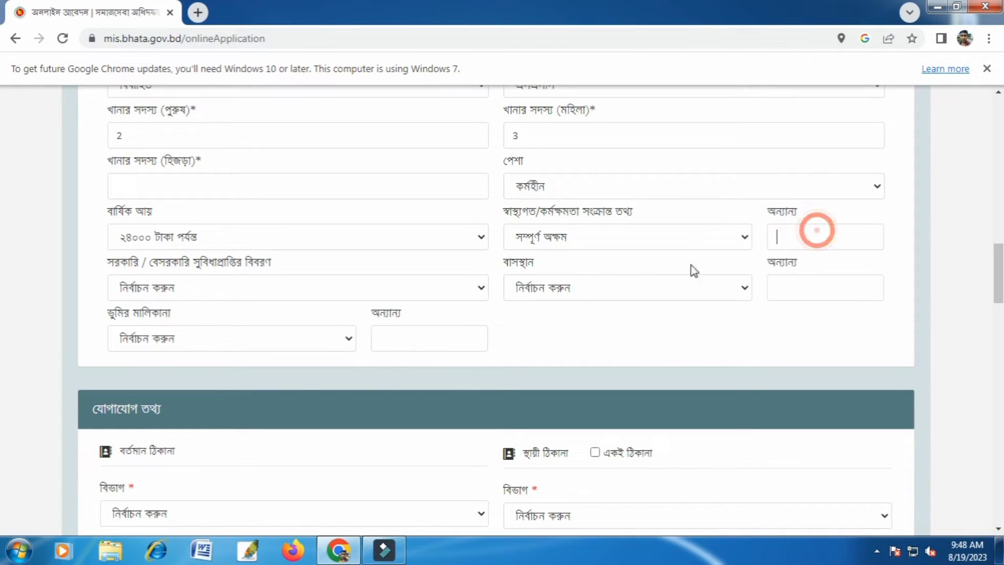
Set the housing (বাসস্থান) to নিজস্ব and the land ownership (ভুমির মালিকানা) to অন্যান্য(নির্দিষ্ট করুন), specified as 2 বিঘা.
click(324, 289)
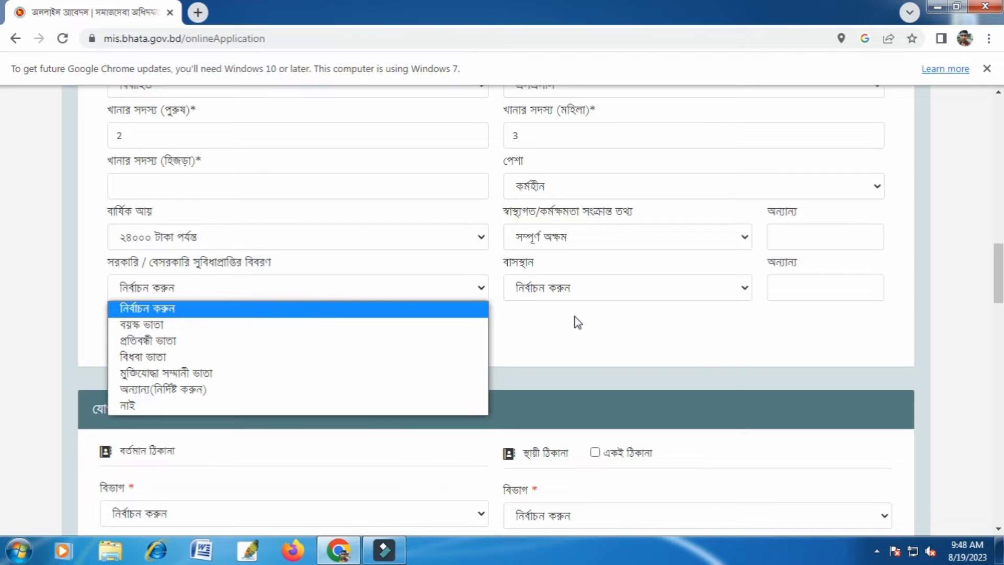
click(589, 290)
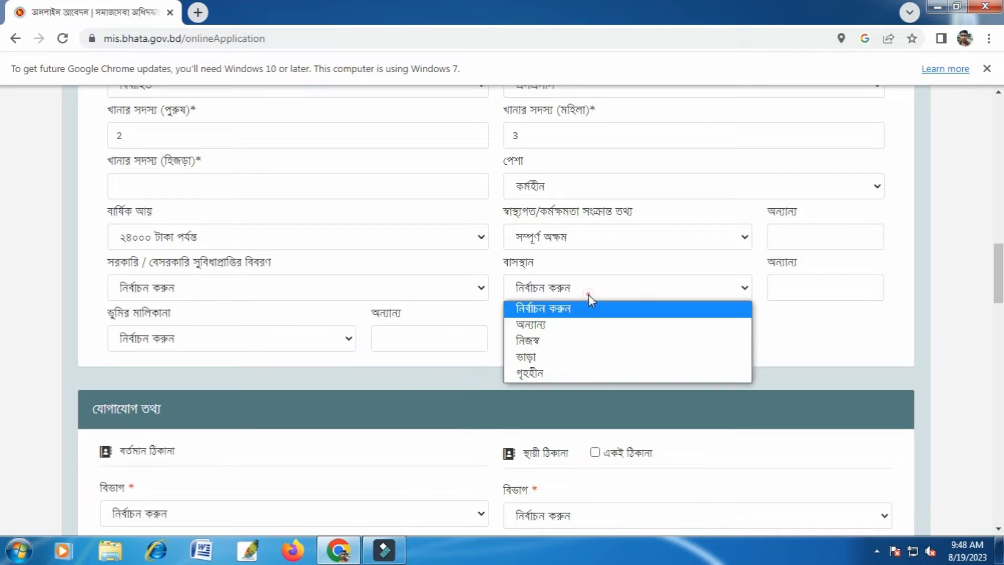
click(582, 347)
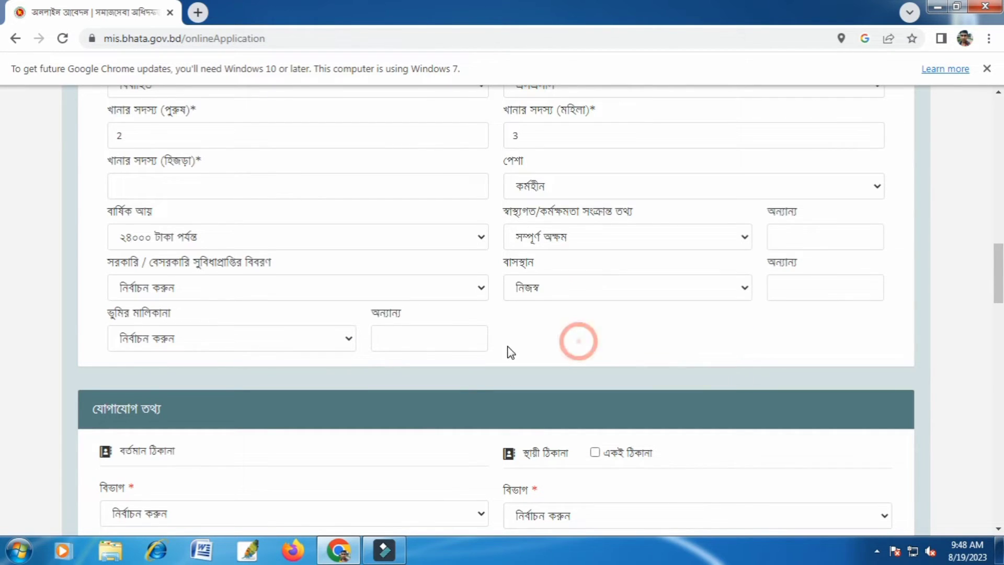
click(793, 290)
click(219, 345)
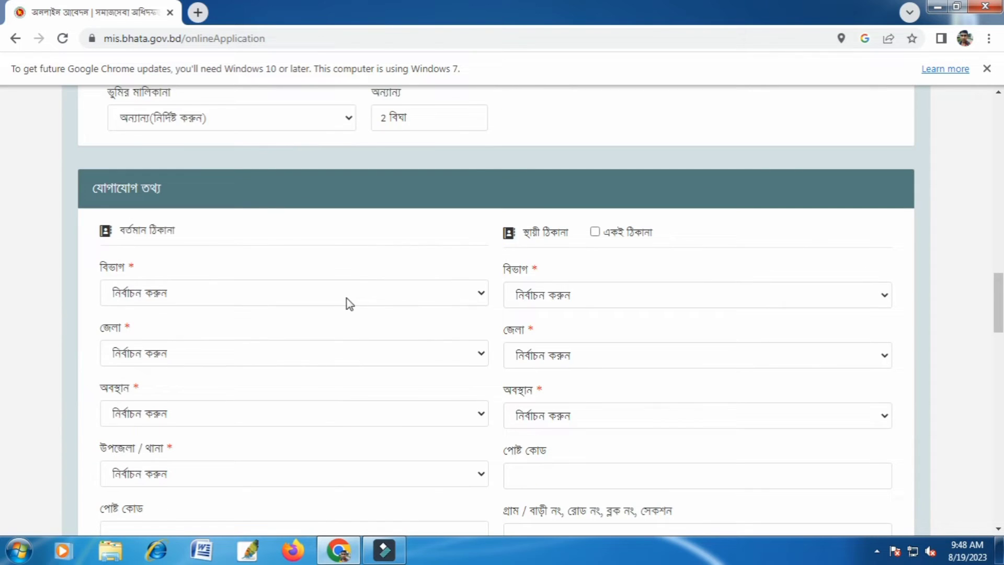
Set the division (বিভাগ) to রংপুর for both the present and the permanent address.
click(347, 300)
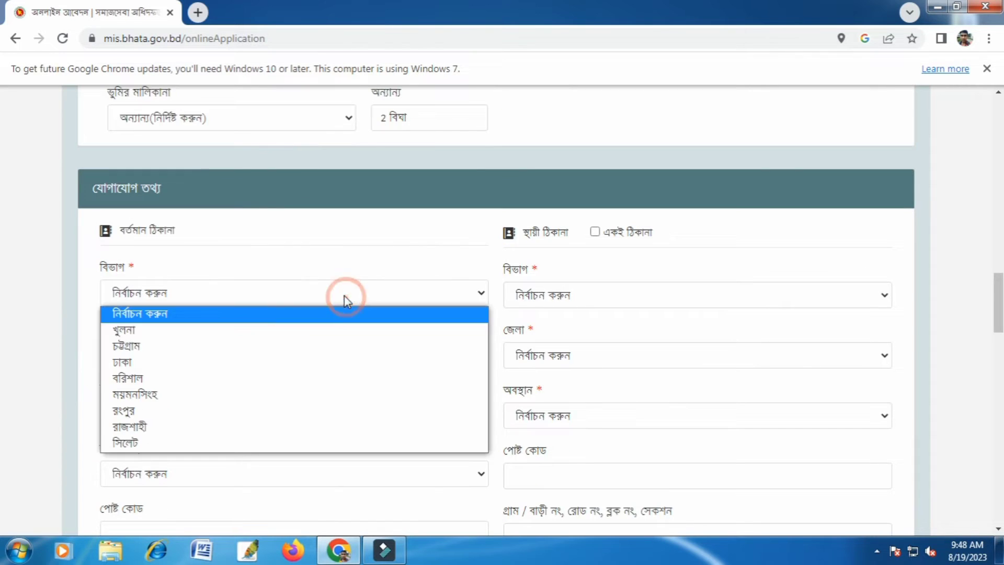
click(277, 412)
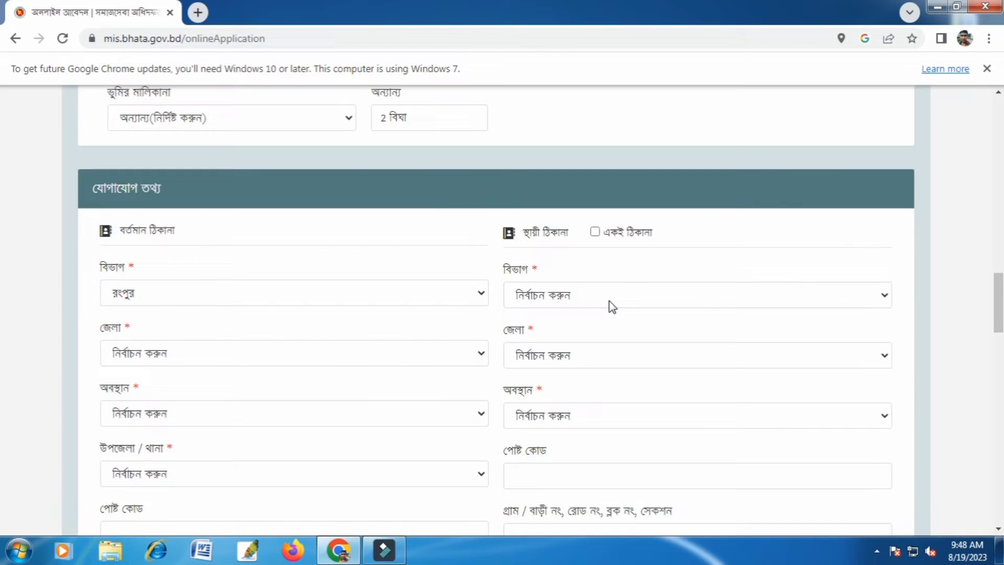
click(605, 301)
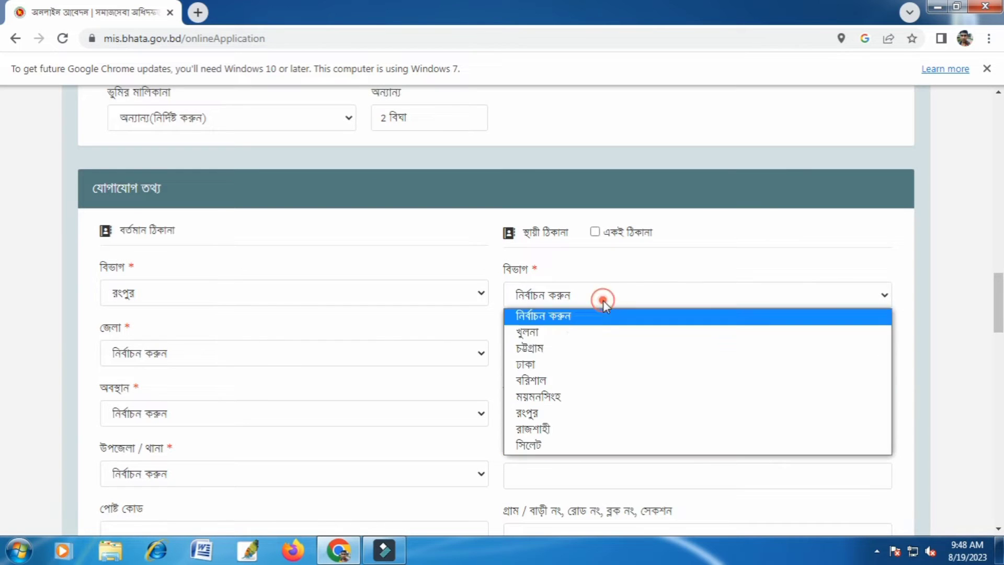
click(572, 415)
Set the district (জেলা) to গাইবান্ধা for both the present and the permanent address.
scroll(529, 422, down, 1)
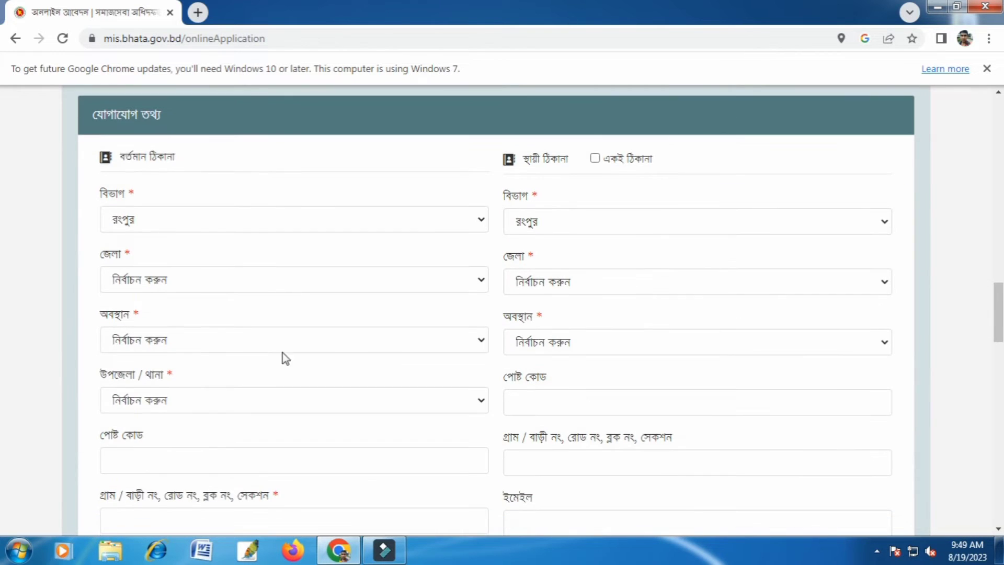
click(307, 289)
click(268, 331)
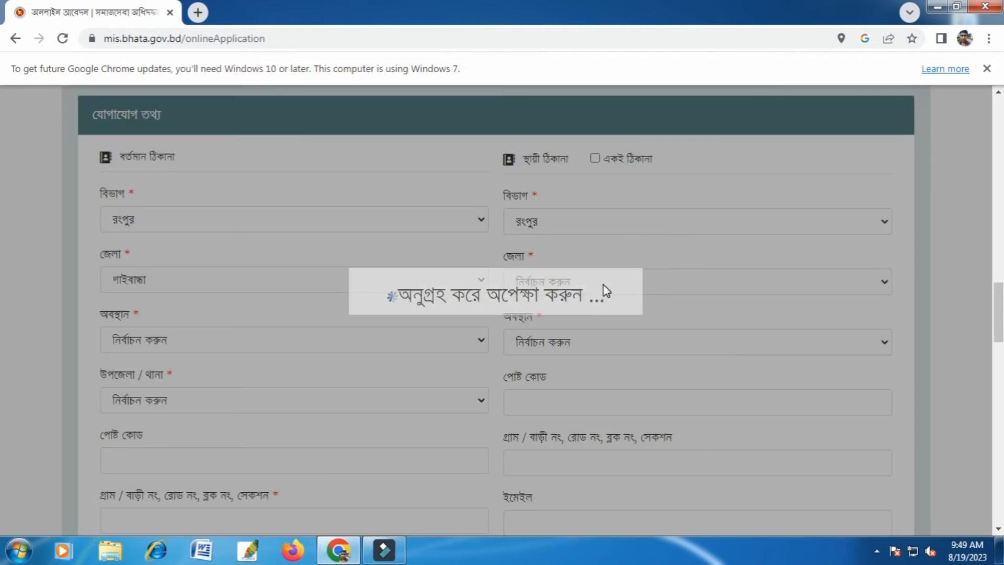
click(614, 283)
click(594, 341)
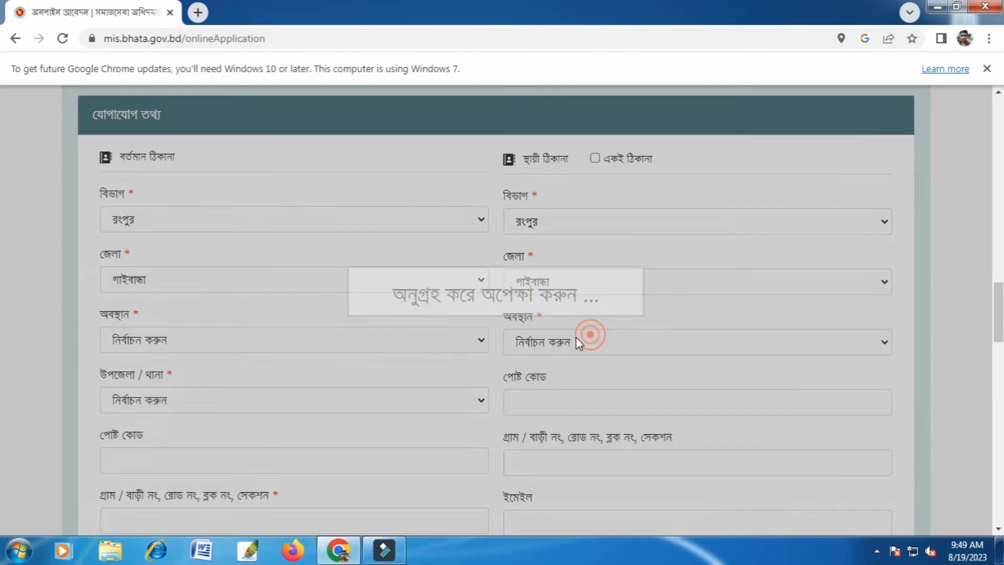
For the present address, set the location type (অবস্থান) to ইউনিয়ন and the upazila (উপজেলা / থানা) to গাইবান্ধা সদর.
click(233, 349)
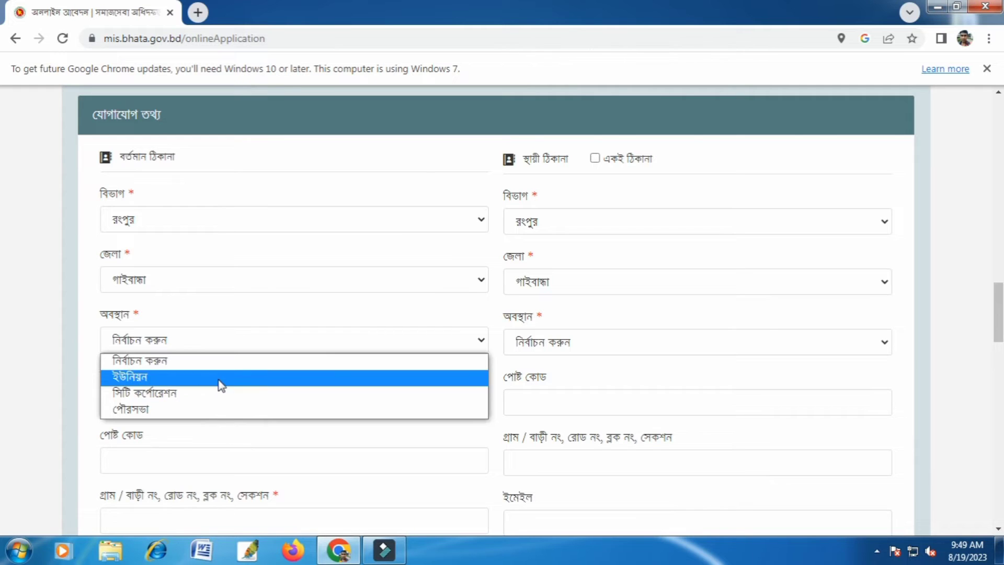
click(219, 380)
click(206, 409)
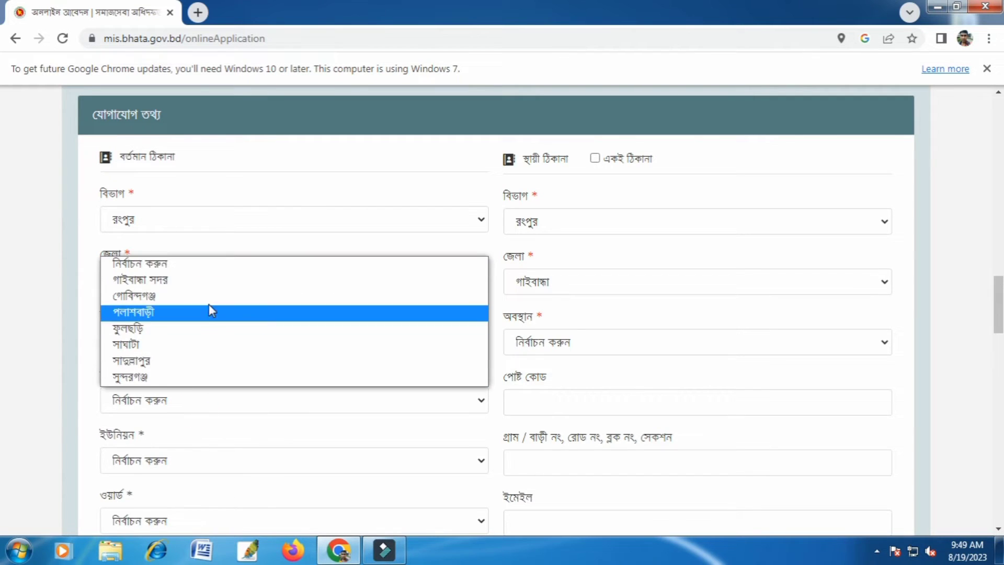
click(222, 282)
Choose সাহাপাড়া as the union (ইউনিয়ন) of the present address.
scroll(224, 360, down, 3)
scroll(224, 360, down, 1)
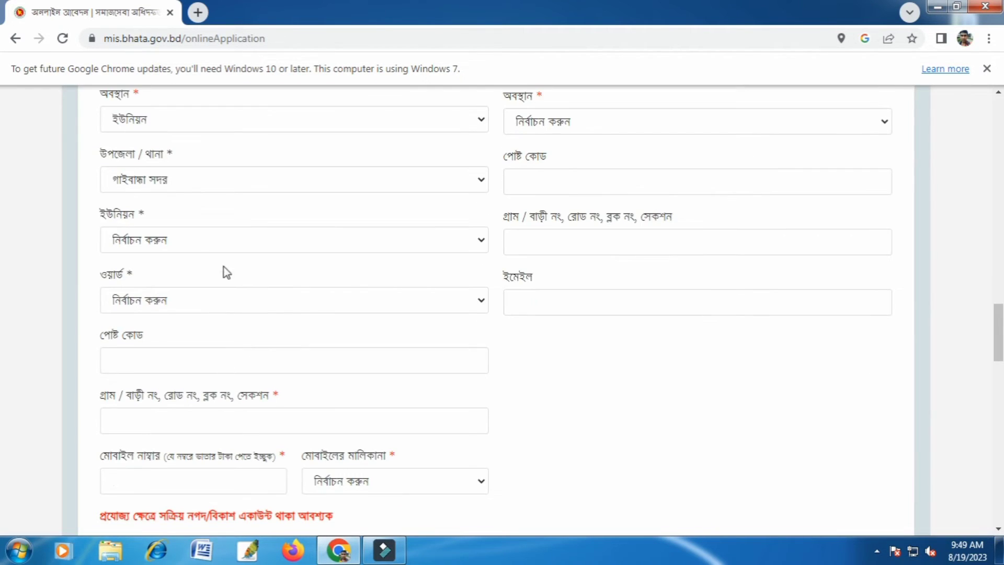
click(233, 236)
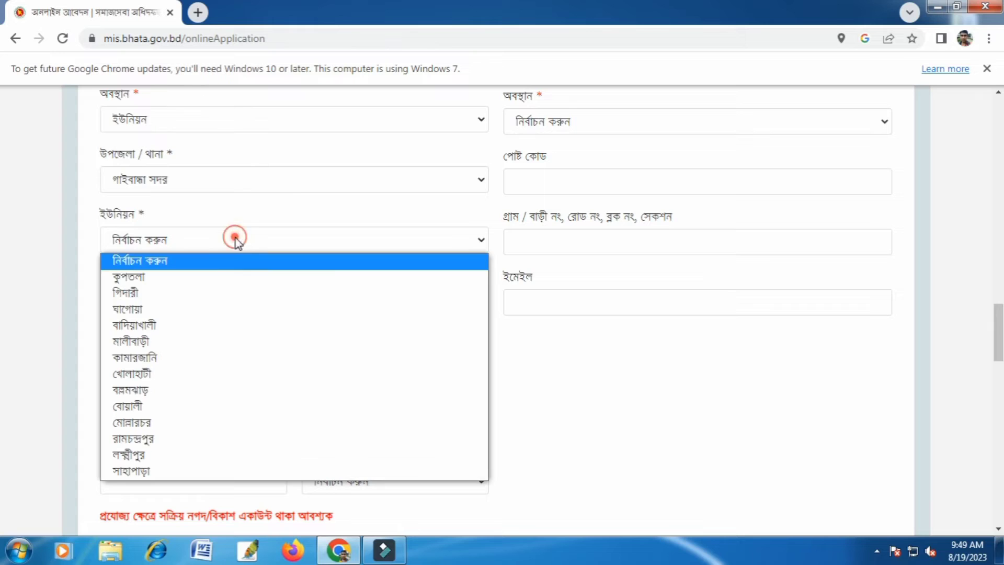
click(220, 471)
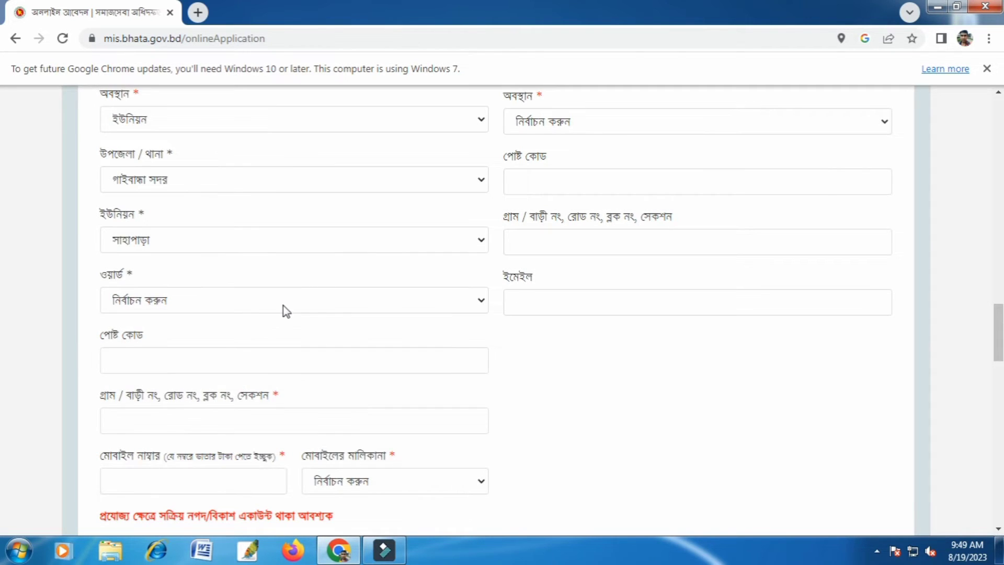
Set the ward (ওয়ার্ড) of the present address to 07 and enter its post code (পোষ্ট কোড).
click(285, 309)
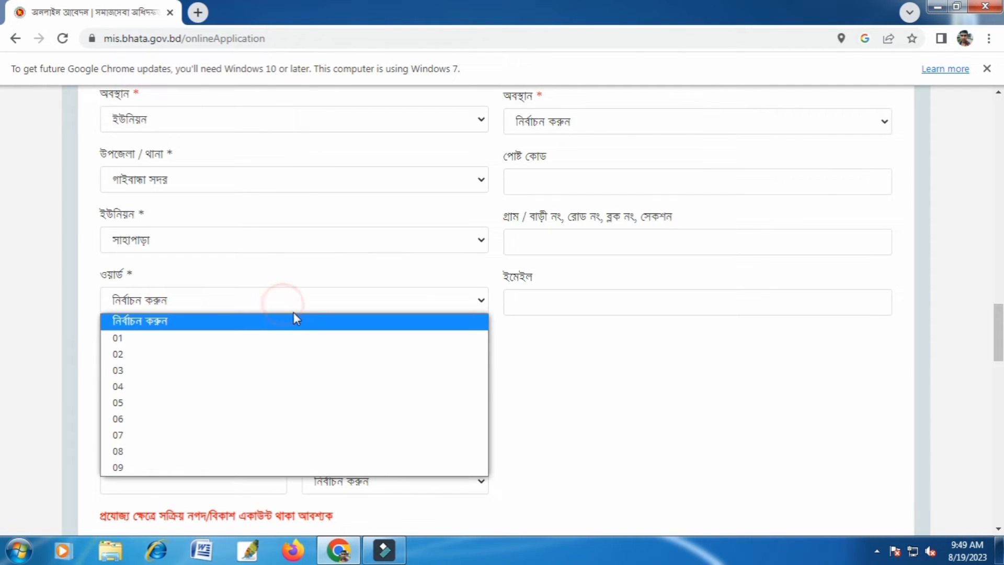
click(248, 442)
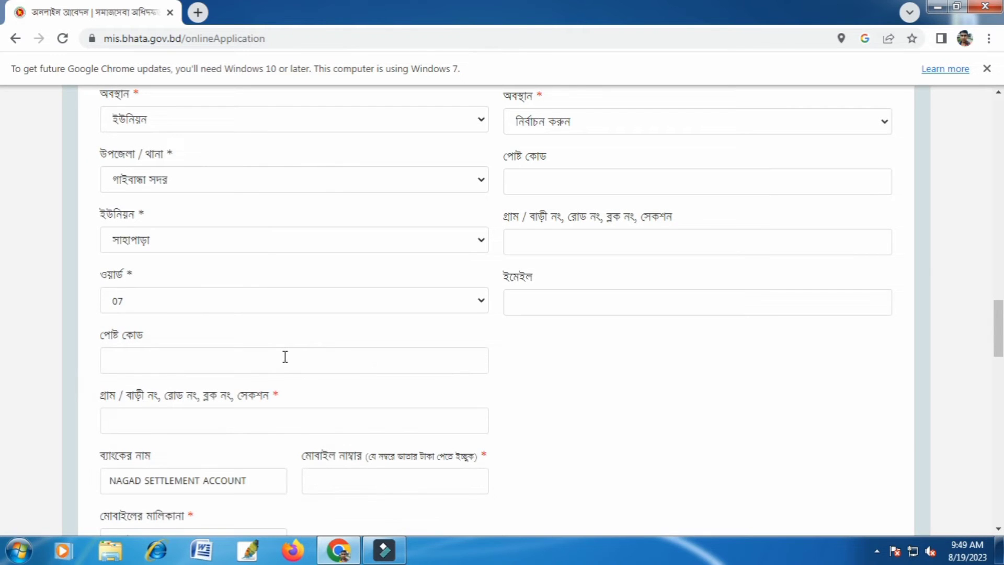
click(285, 357)
text(5700)
Enter the applicant's village in the village / house / road (গ্রাম / বাড়ী নং) field of the present address.
scroll(285, 346, down, 1)
click(250, 347)
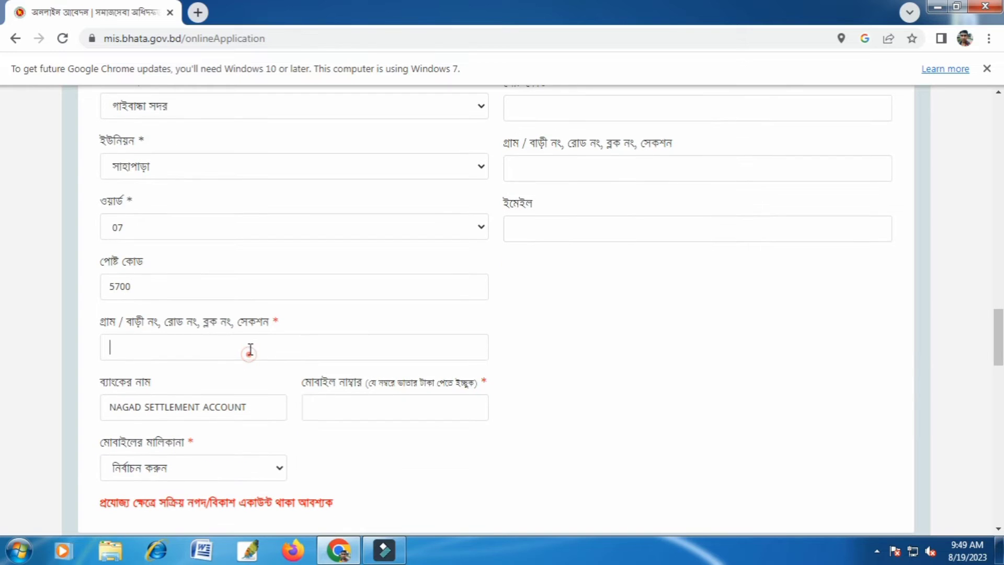
text(যলিমারী)
Enter the mobile number for receiving the allowance and set its ownership (মোবাইলের মালিকানা) to উপকারভোগীর নিজের.
scroll(303, 375, down, 2)
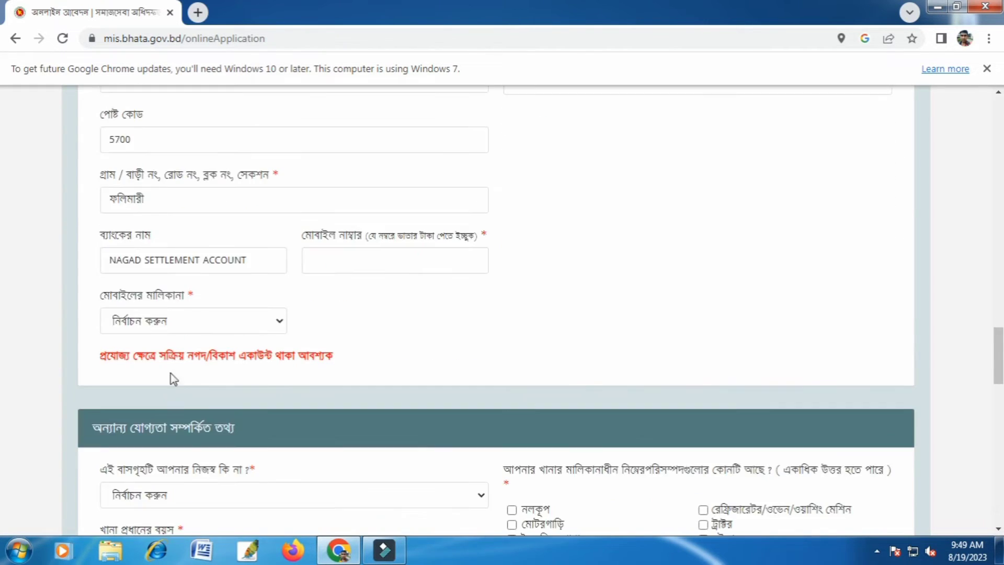
click(408, 265)
text(017)
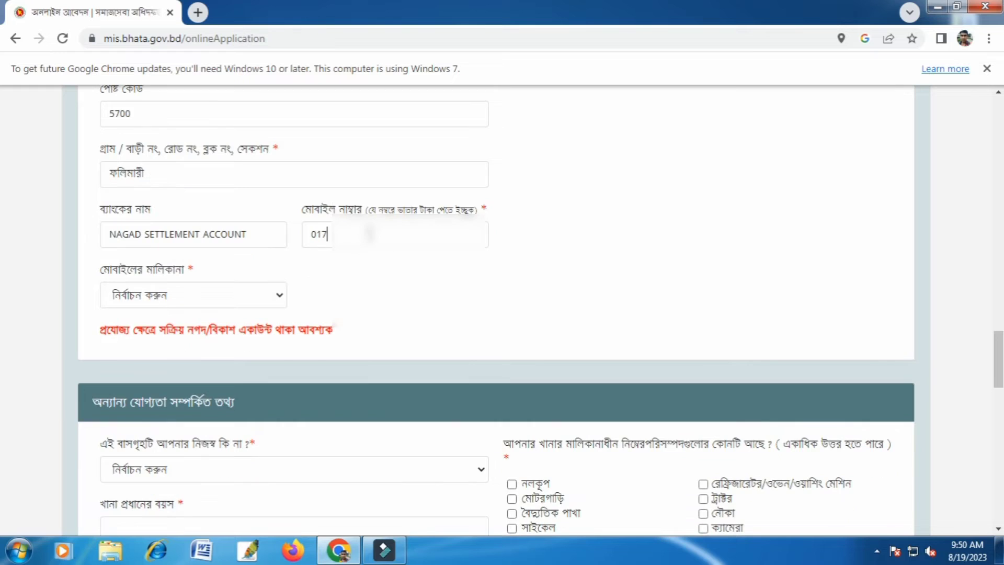
text(0)
text(**)
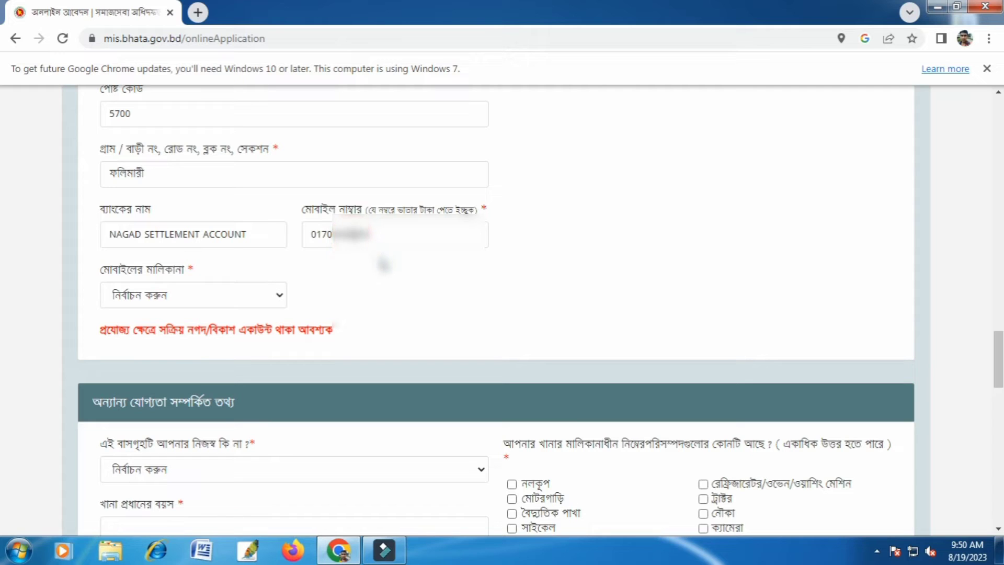
click(193, 296)
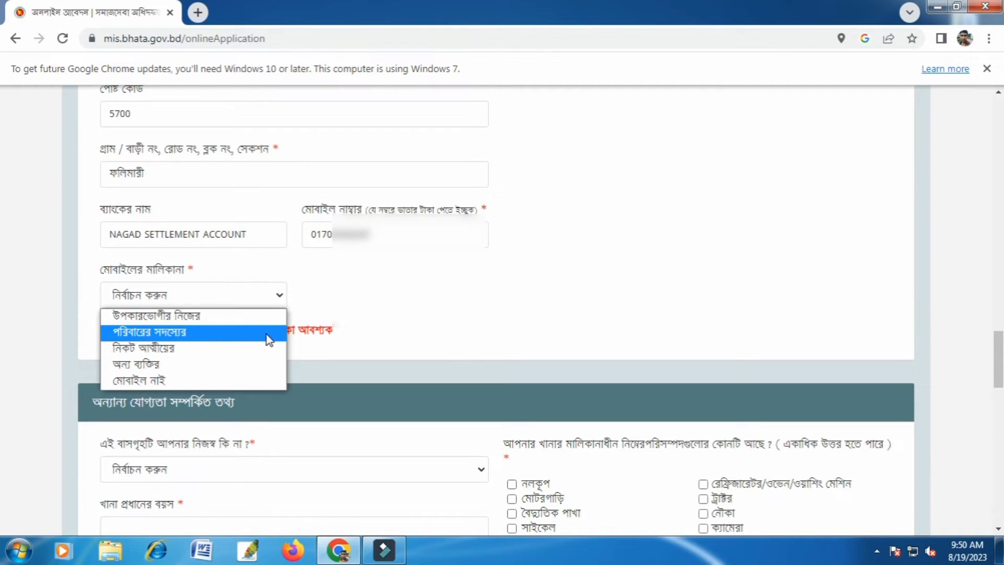
click(239, 316)
Make the permanent address the same as the present address.
scroll(519, 280, down, 2)
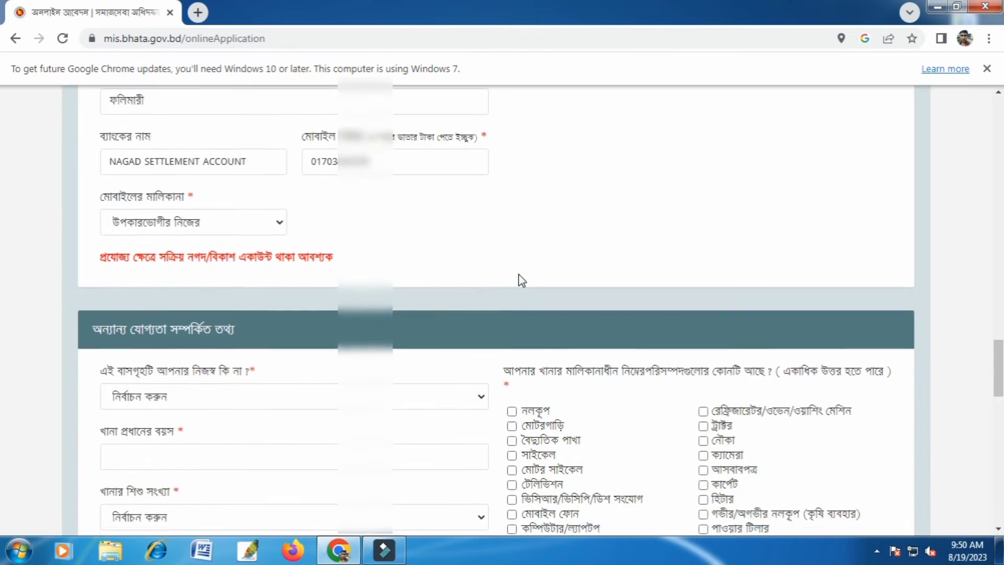
scroll(524, 276, up, 4)
scroll(524, 276, up, 7)
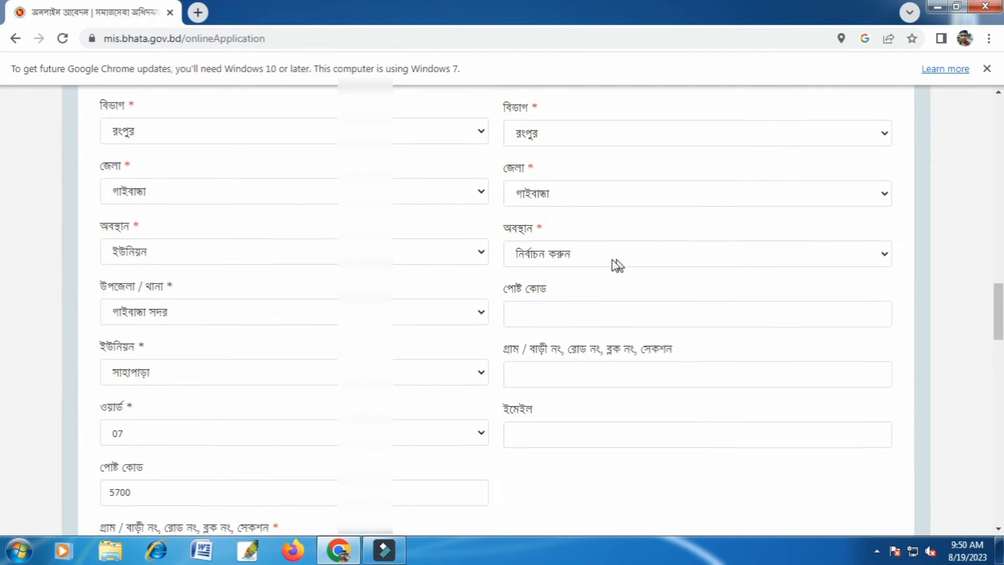
click(595, 206)
scroll(567, 406, down, 7)
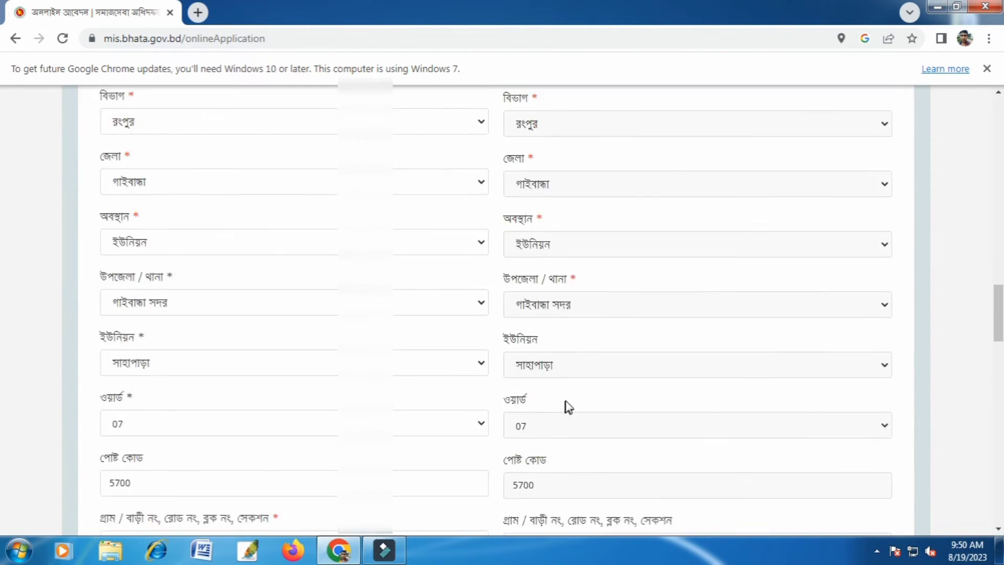
Set the home ownership question to নিজস্ব and enter 66 as the household head's age (খানা প্রধানের বয়স).
scroll(497, 425, down, 7)
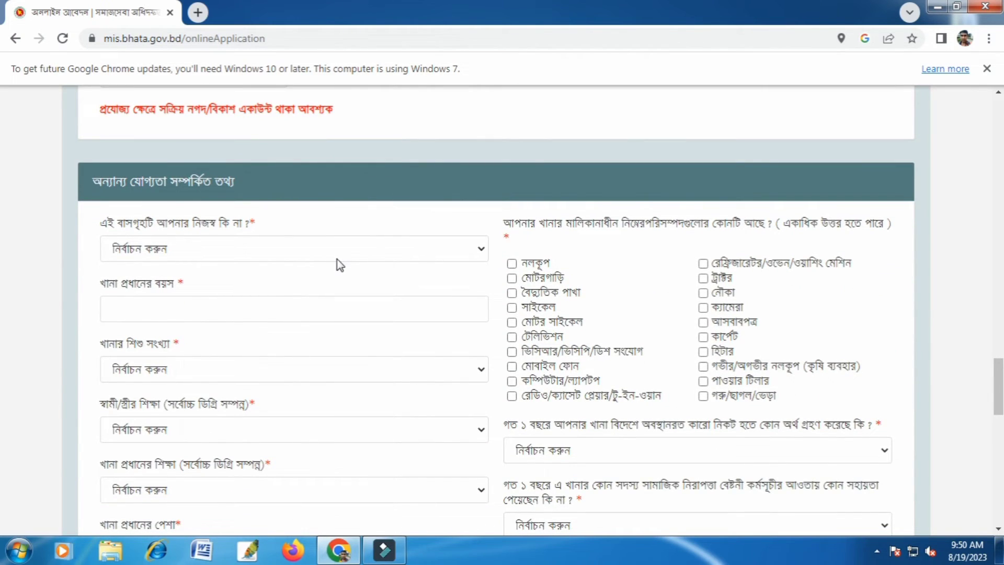
click(344, 249)
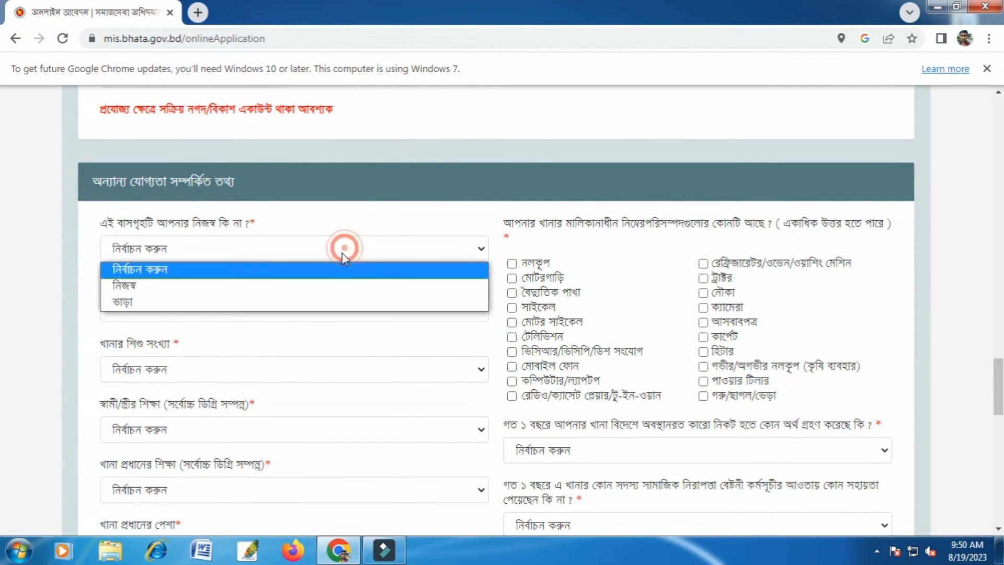
click(329, 297)
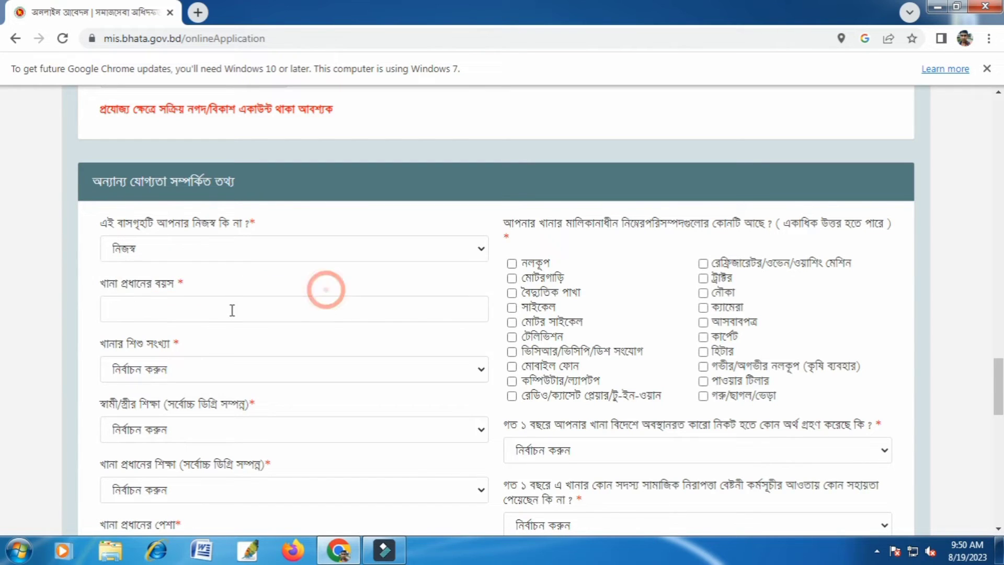
click(258, 311)
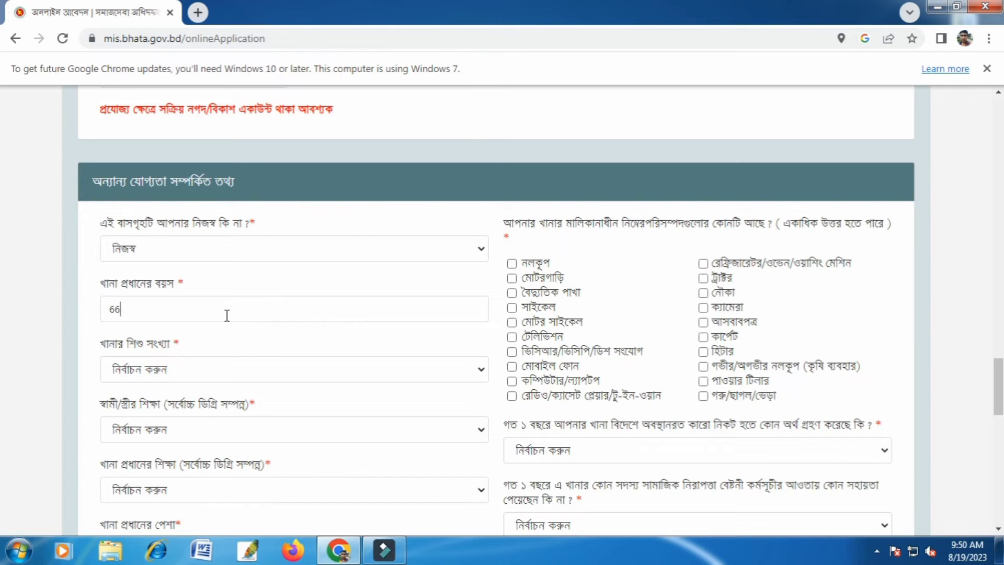
Set the household's number of children (খানার শিশু সংখ্যা) to ০২.
scroll(246, 352, down, 1)
click(271, 294)
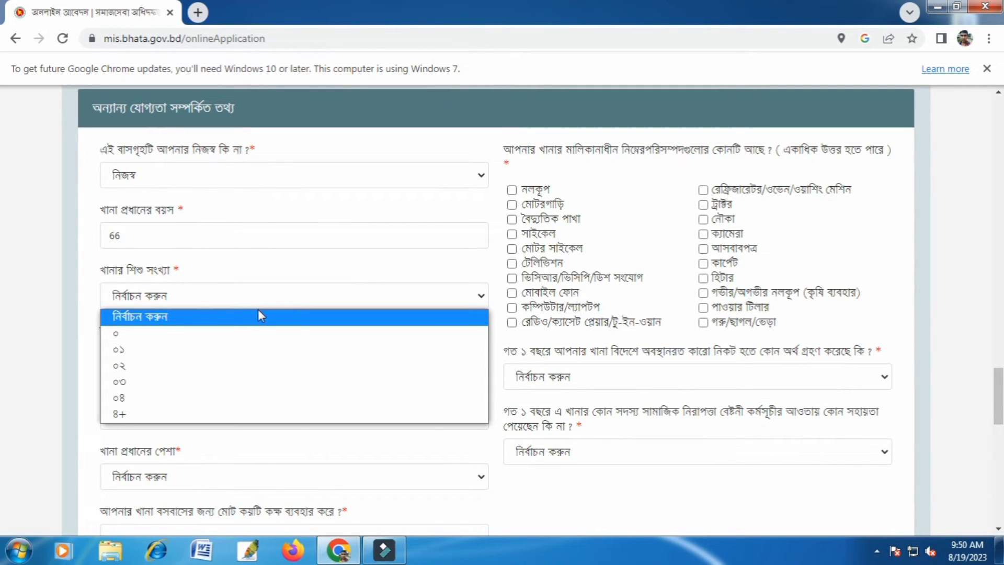
scroll(258, 316, down, 1)
click(293, 217)
click(271, 290)
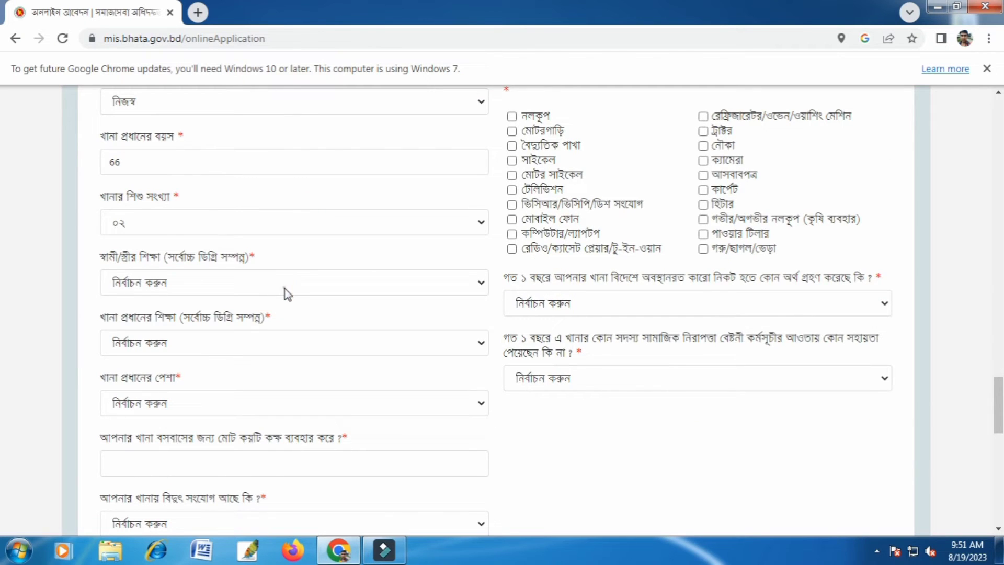
click(285, 292)
Change the number of children (খানার শিশু সংখ্যা) to ০ and set the spouse's education (স্বামী/স্ত্রীর শিক্ষা) to প্রযোজ্য নয়.
click(328, 218)
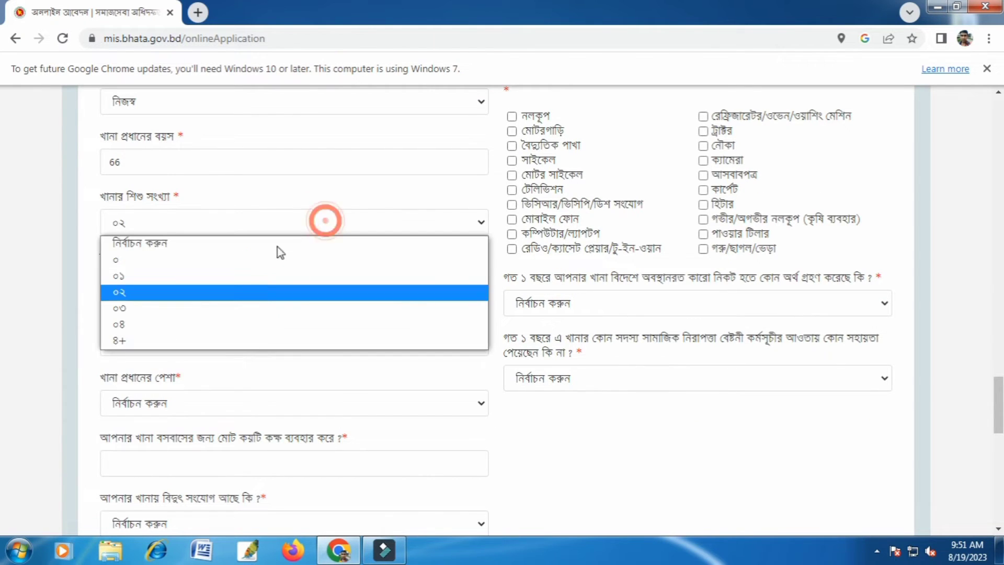
click(251, 263)
click(279, 296)
click(280, 287)
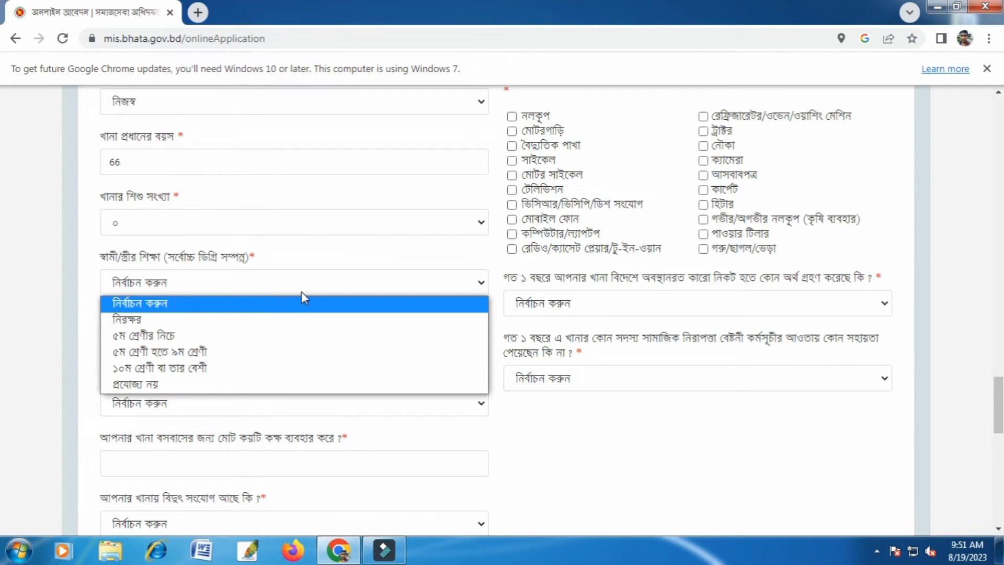
click(272, 384)
Set the household head's education (খানা প্রধানের শিক্ষা) to প্রযোজ্য নয় and occupation (খানা প্রধানের পেশা) to কৃষি কাজ.
click(321, 337)
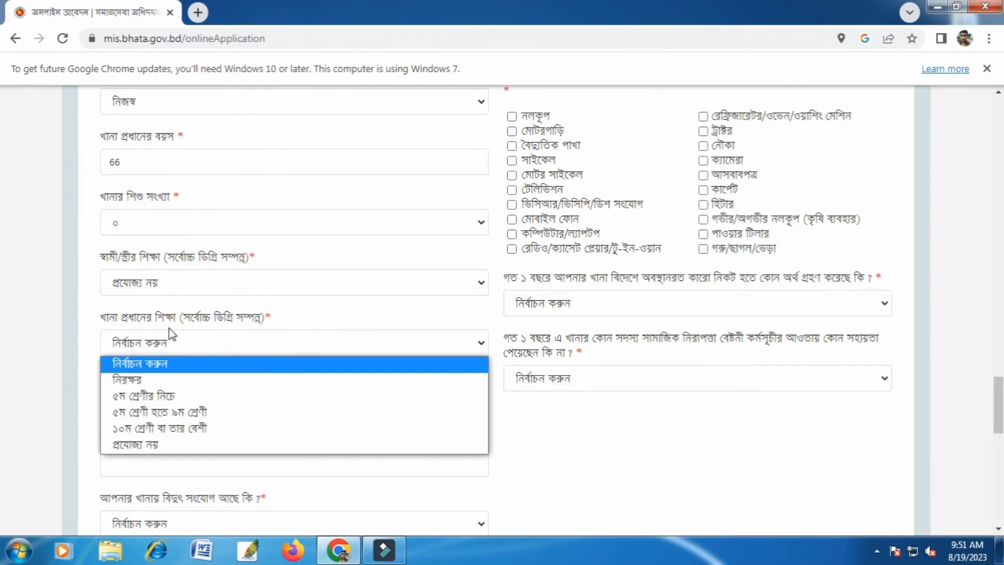
click(207, 445)
scroll(308, 335, down, 3)
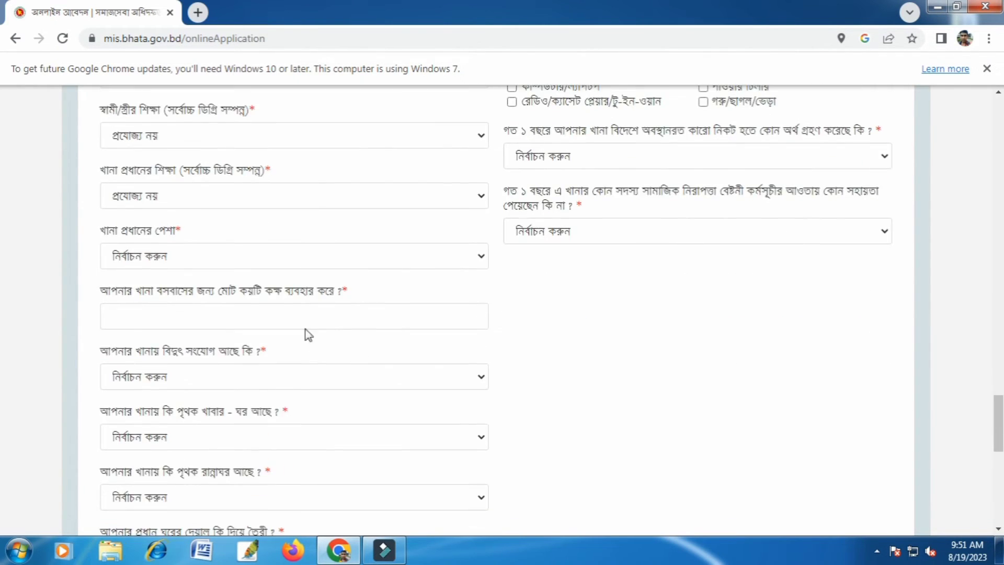
click(320, 260)
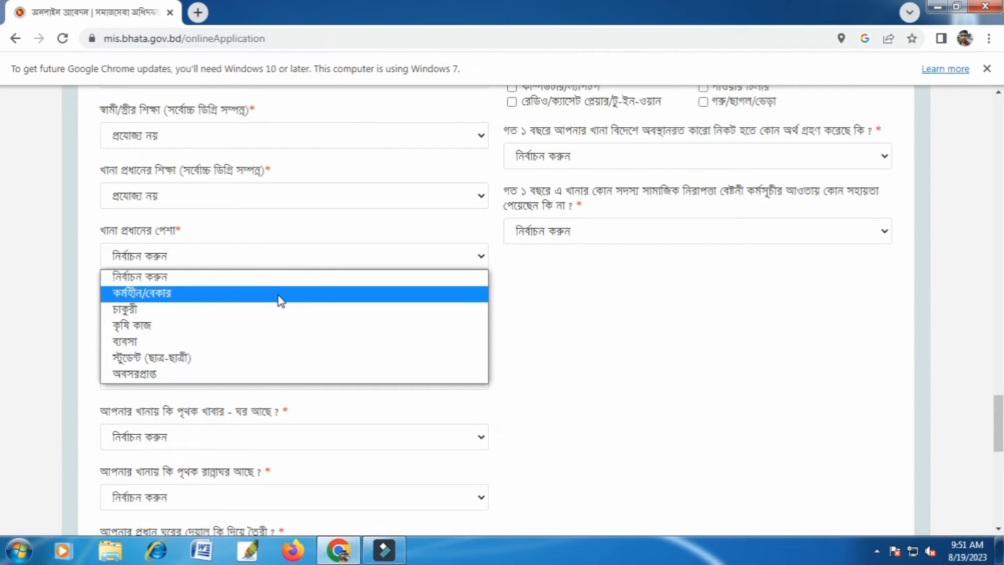
click(233, 326)
Enter 1 as the number of rooms the household lives in and answer the electricity connection question with হ্যা.
scroll(430, 312, down, 1)
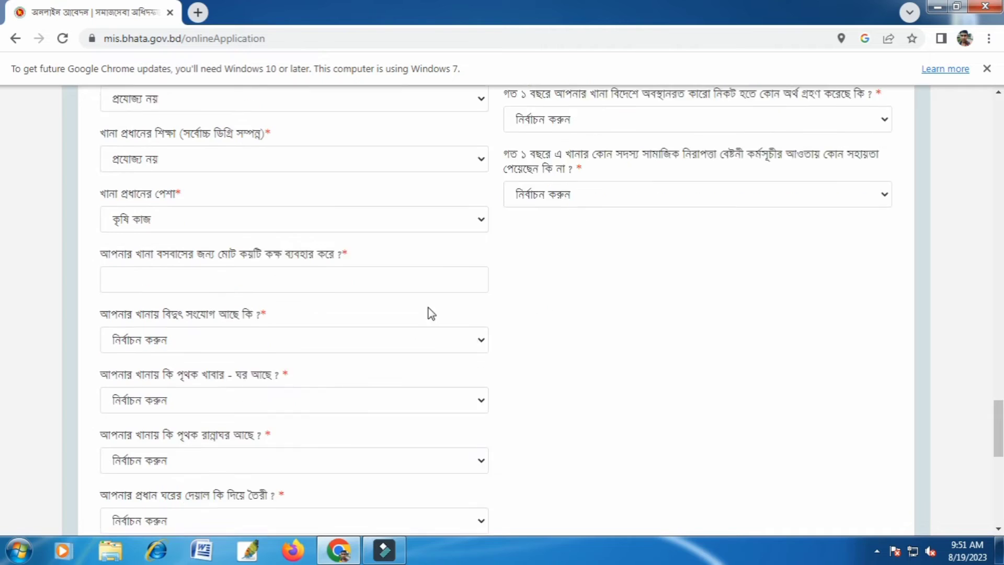
click(396, 243)
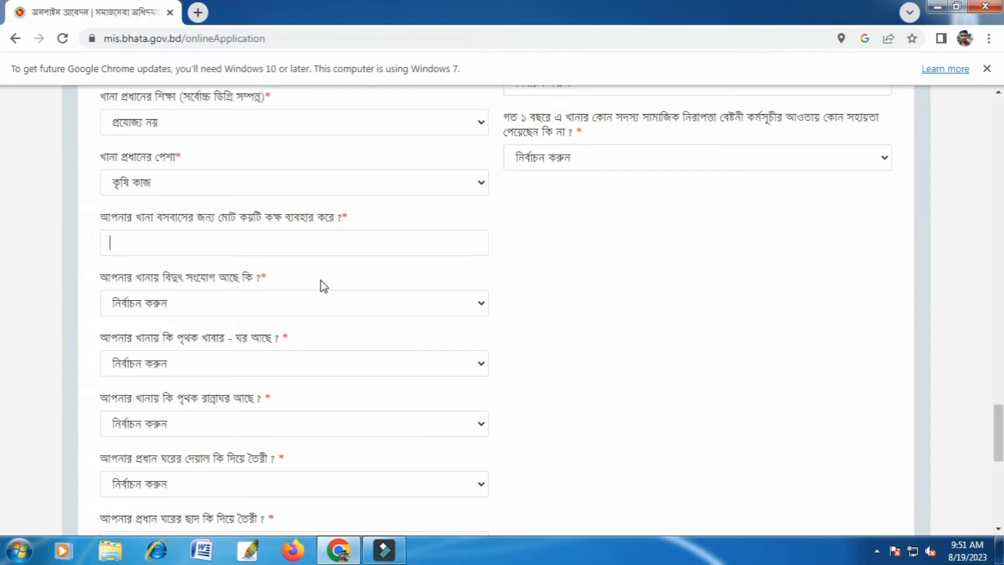
click(291, 305)
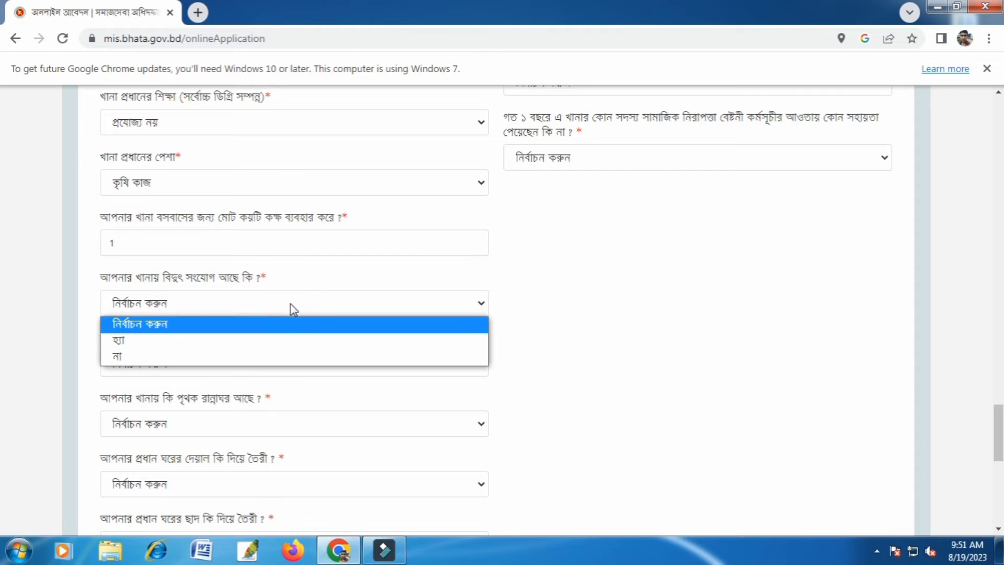
click(282, 343)
Answer both the separate dining room (পৃথক খাবার - ঘর) and the separate kitchen (পৃথক রান্নাঘর) questions with হ্যা.
click(265, 360)
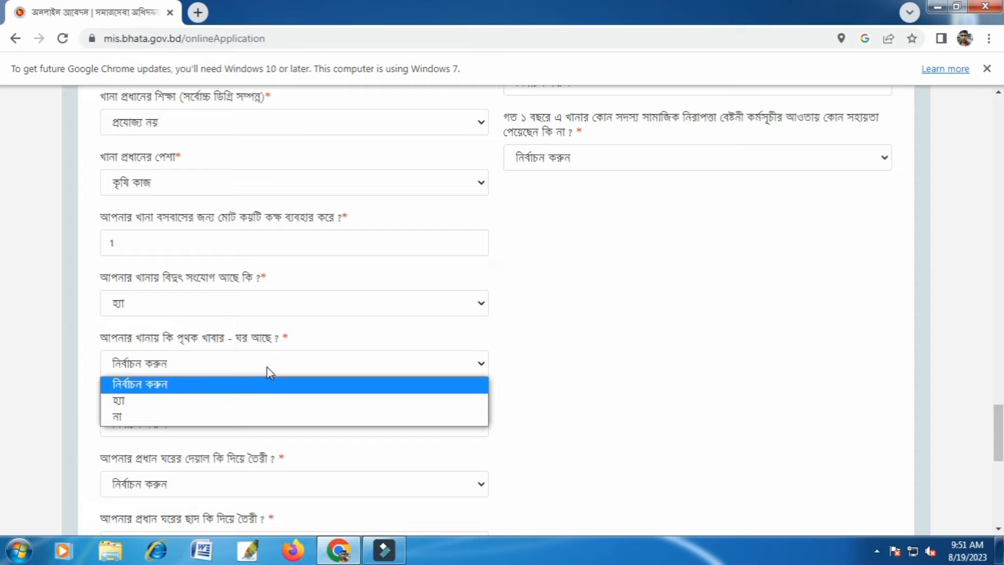
click(223, 401)
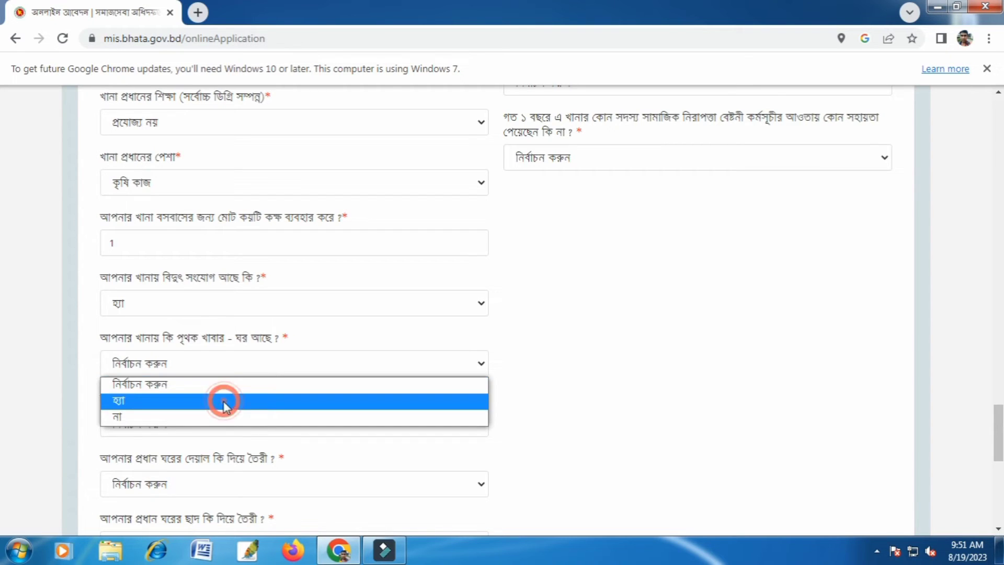
scroll(403, 392, down, 3)
click(291, 280)
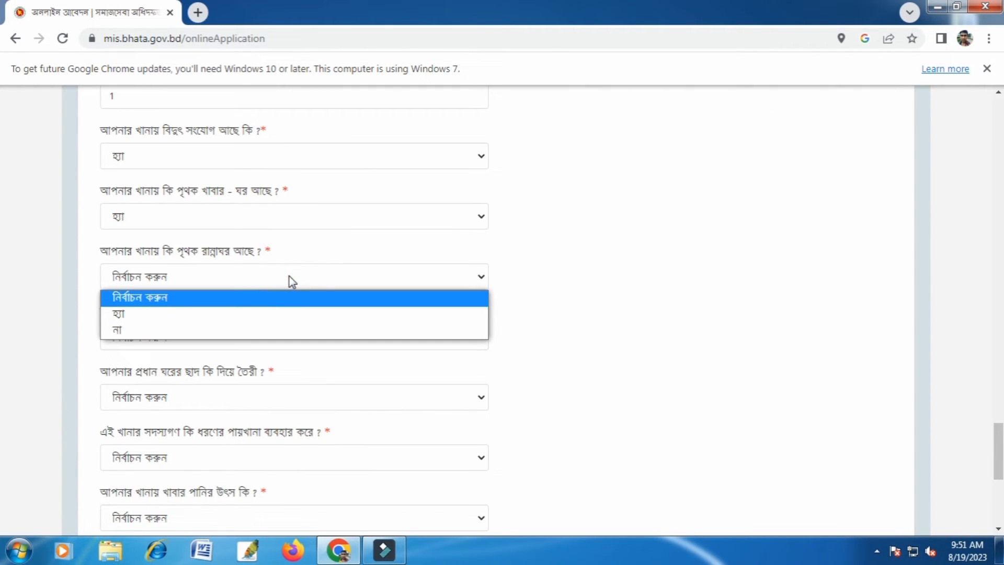
click(279, 316)
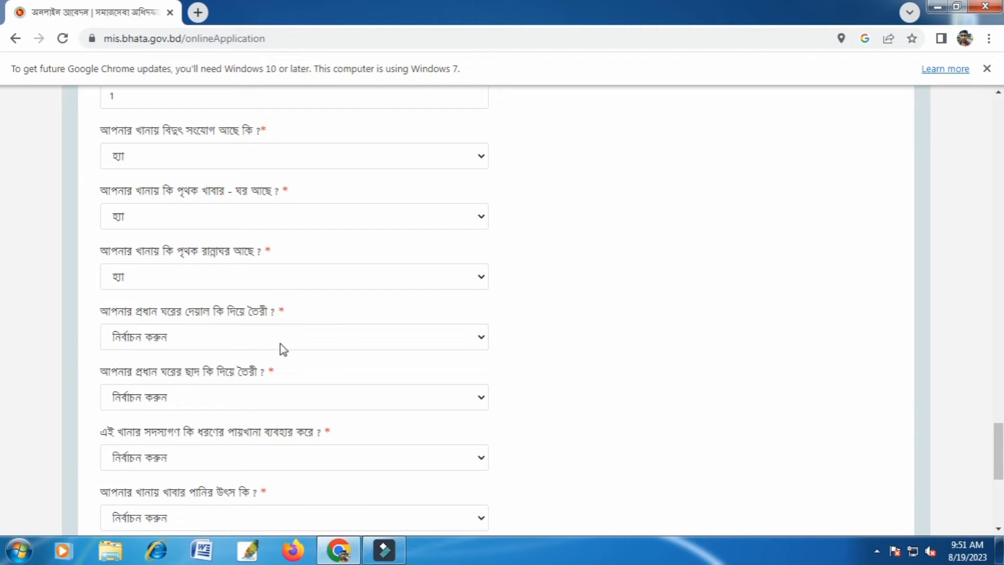
Set the material of both the walls (দেয়াল) and the roof (ছাদ) of the main house to টিন/কাঠের.
click(287, 337)
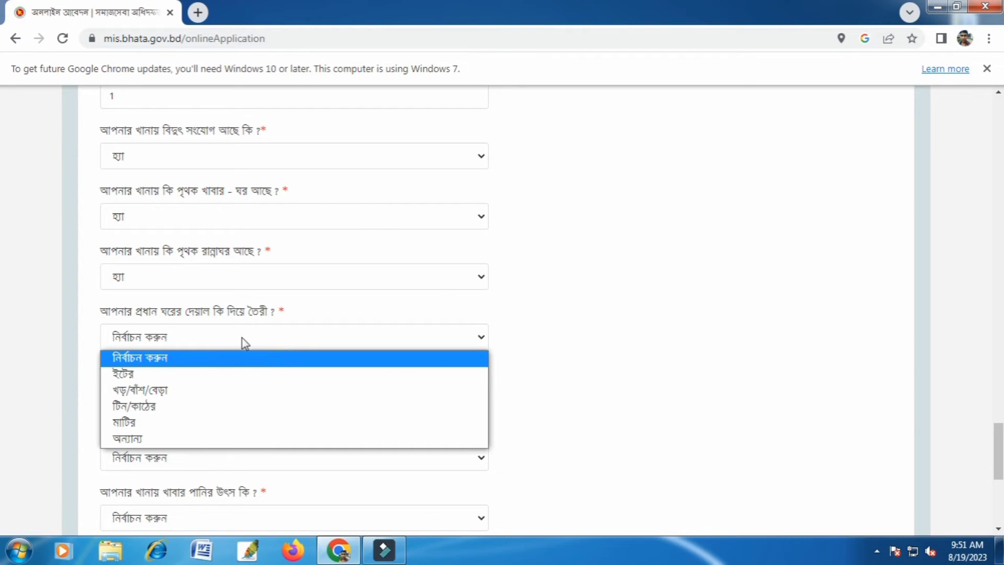
click(233, 407)
scroll(299, 377, down, 1)
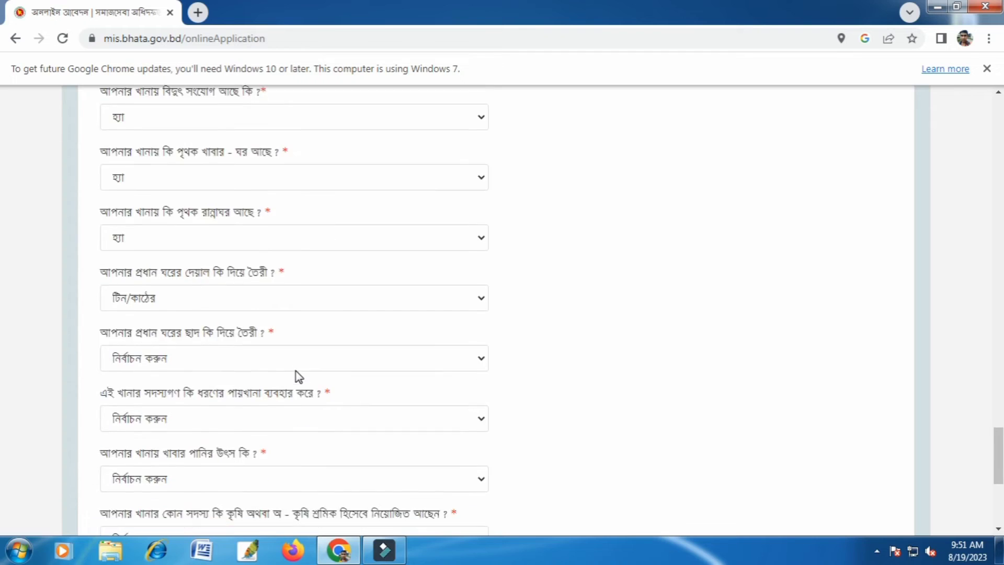
scroll(299, 377, down, 1)
click(259, 321)
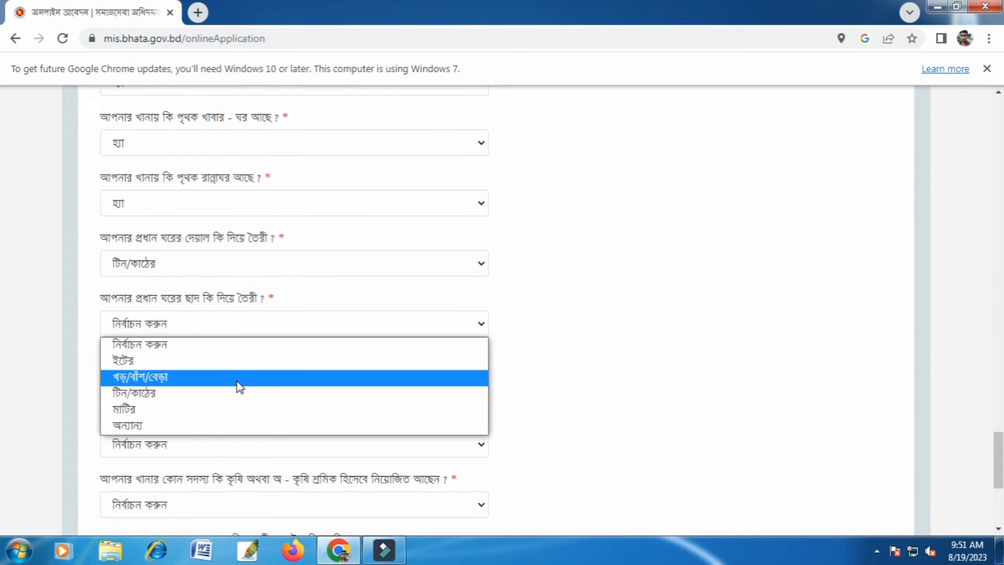
click(238, 401)
Set the household's toilet type (পায়খানা) to কাঁচা বা ঝুলন্ত and the drinking water source (খাবার পানির উৎস) to টিউবওয়েল.
scroll(293, 361, down, 4)
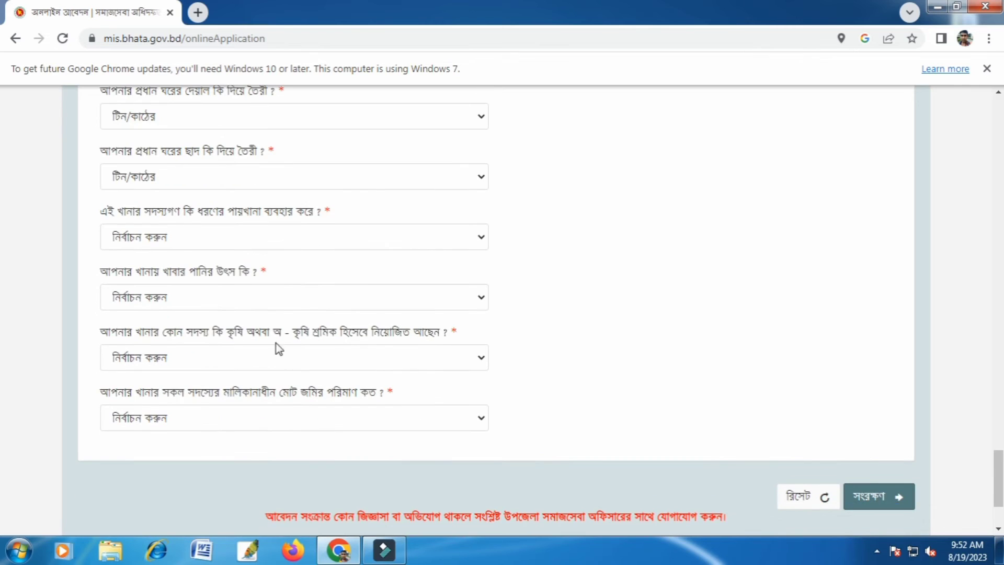
click(275, 236)
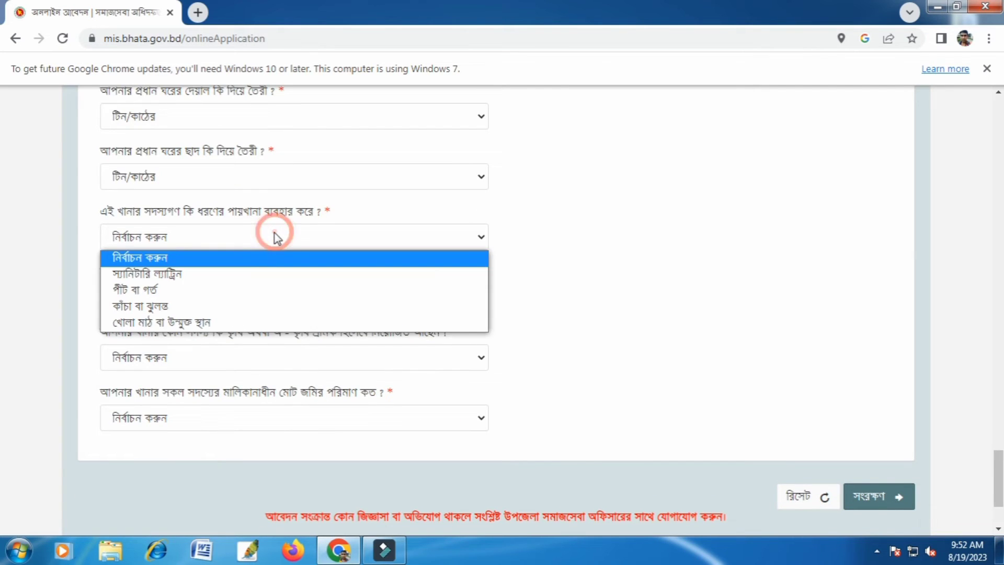
click(251, 308)
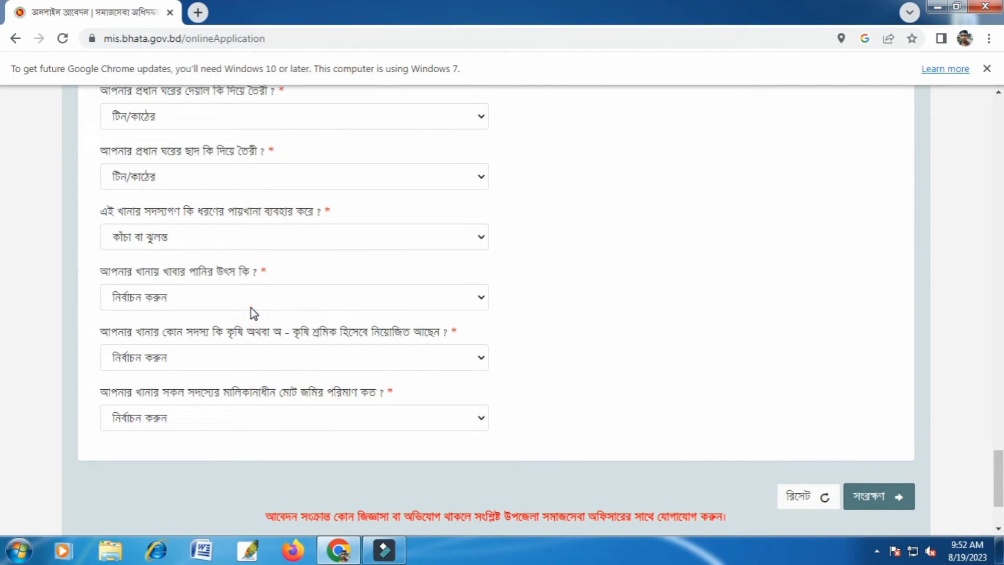
click(255, 299)
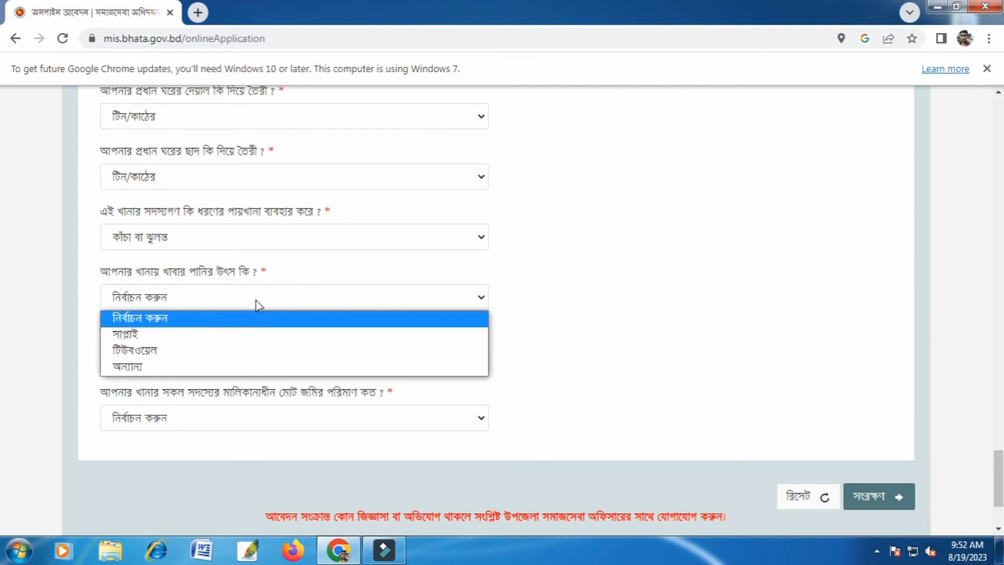
click(230, 350)
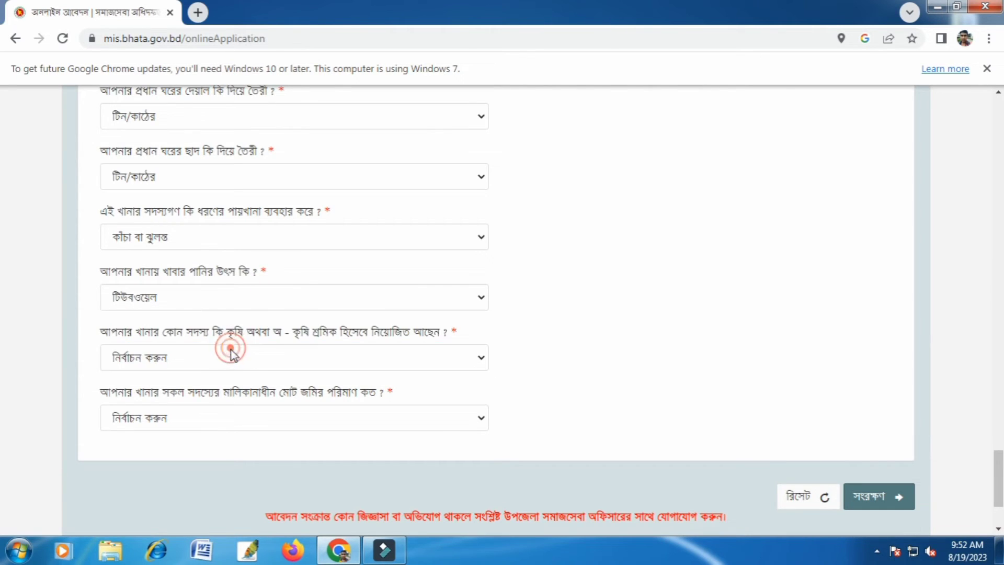
Set the household members' labour sector to কৃষি খাতে শ্রম and the total land owned to ০.৫০ একর বা তার নিচে.
click(269, 361)
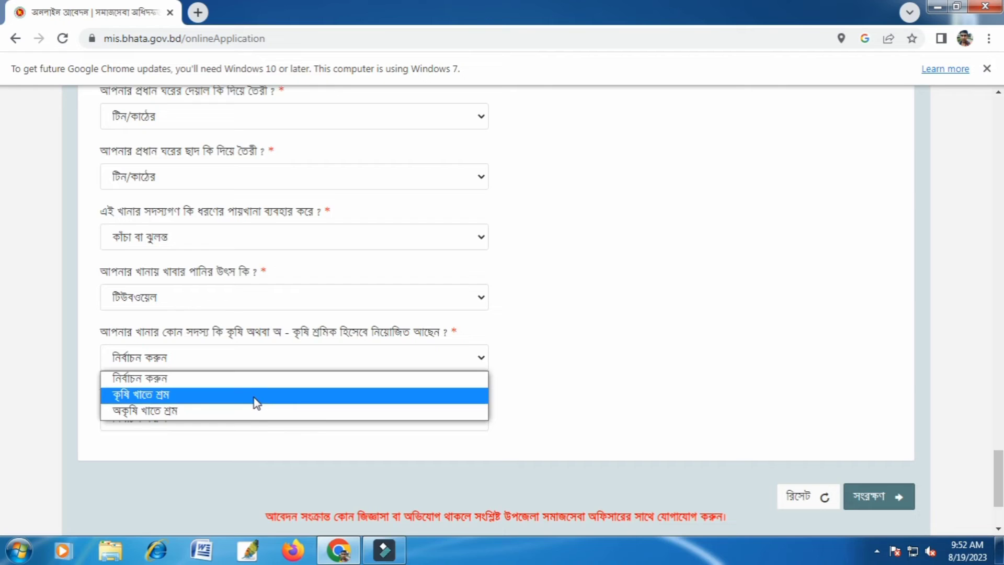
click(255, 395)
scroll(261, 340, down, 2)
click(264, 344)
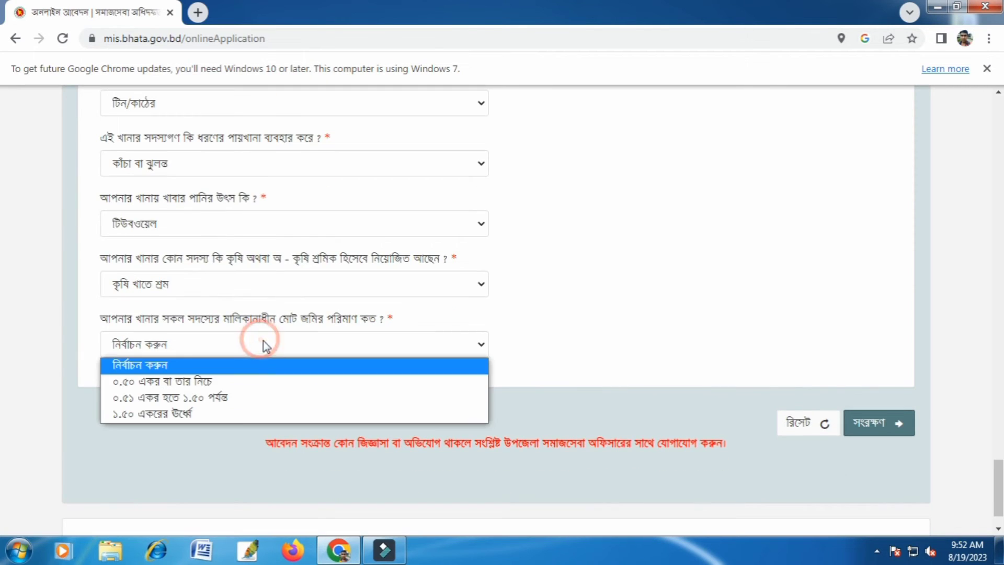
click(268, 383)
Mark নলকূপ, বৈদ্যুতিক পাখা and মোবাইল ফোন as the assets owned by the household.
scroll(536, 385, up, 10)
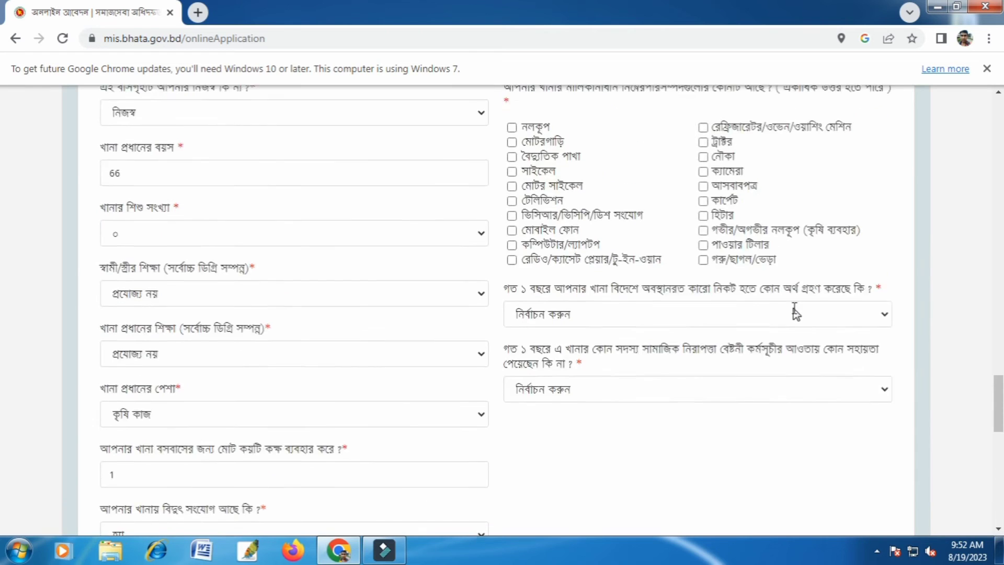
scroll(795, 314, up, 4)
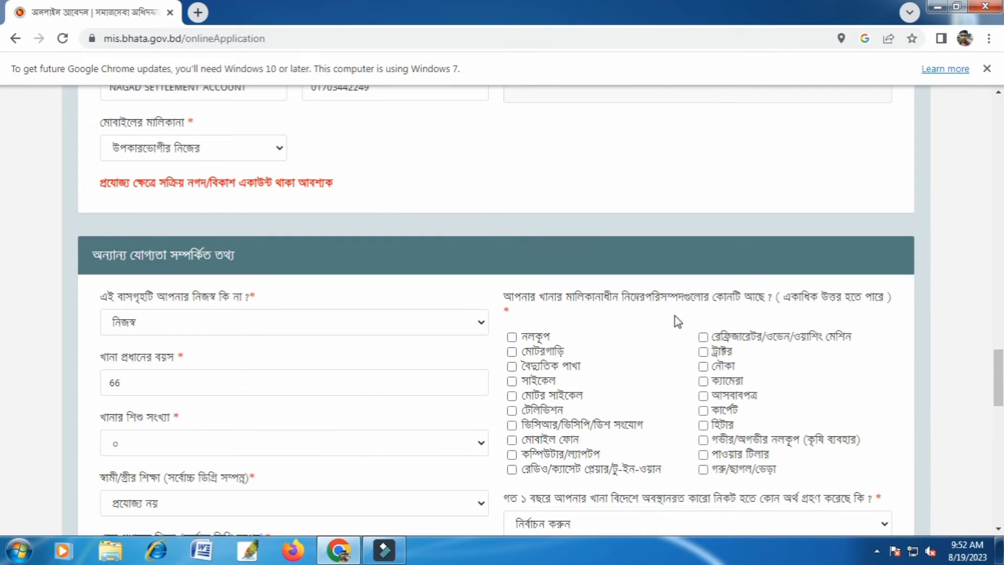
click(512, 337)
click(512, 366)
click(511, 441)
Answer both the past-year money from abroad and the social safety net assistance questions with না.
scroll(671, 461, down, 3)
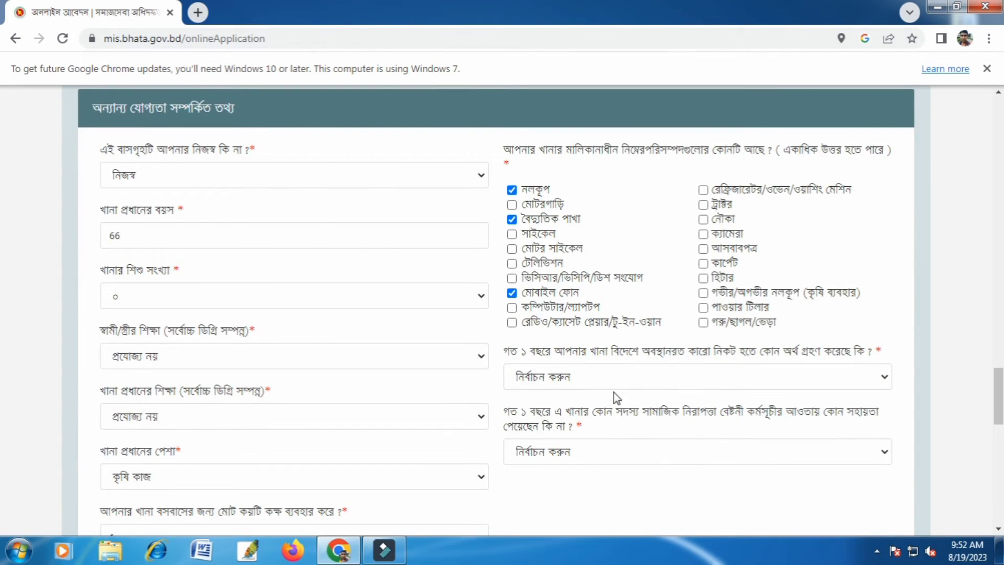
click(620, 377)
click(664, 428)
click(715, 462)
click(650, 507)
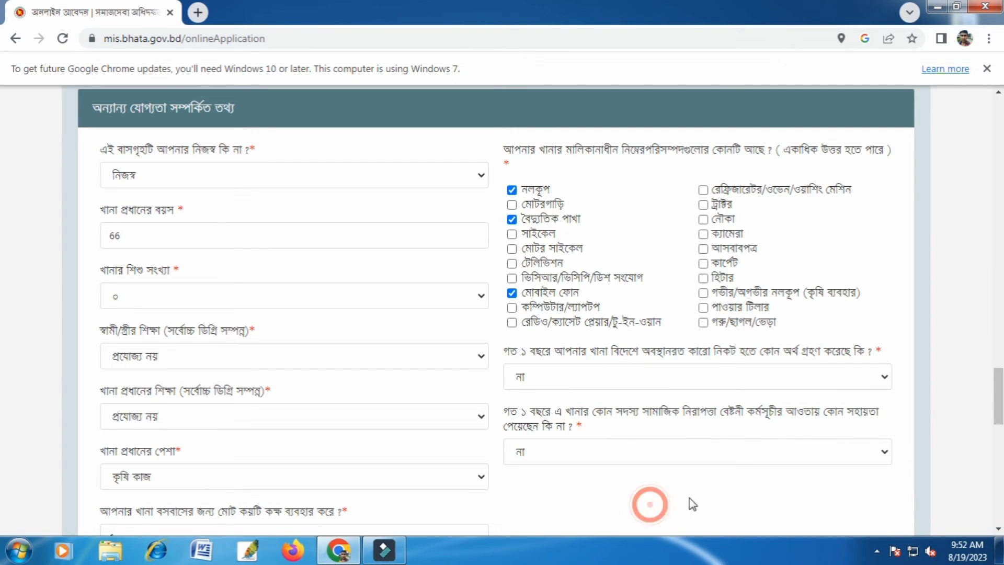
Review the completed form from the personal and nominee details through the address, mobile account and household eligibility answers.
scroll(749, 464, up, 1)
scroll(742, 439, up, 15)
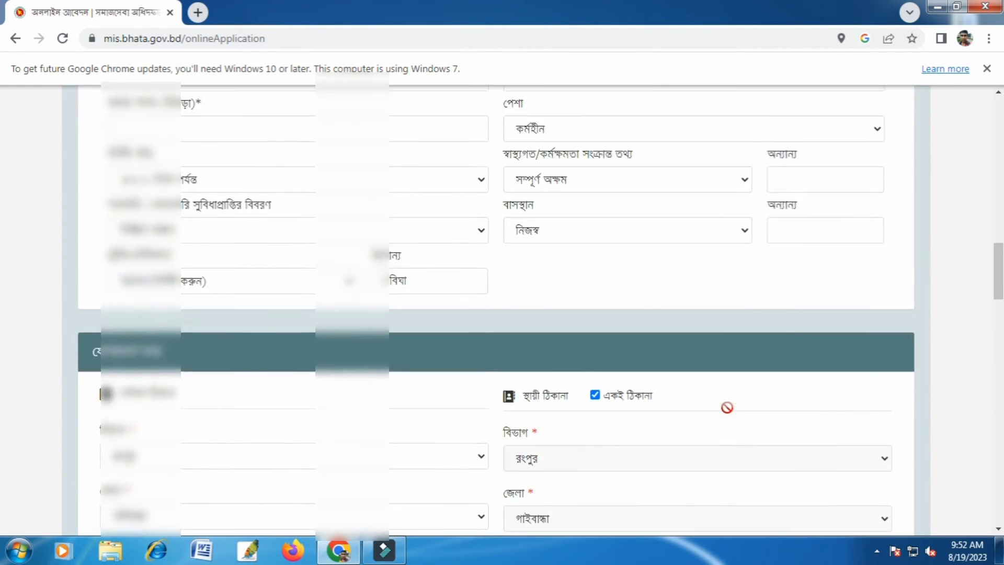
scroll(727, 407, up, 10)
scroll(657, 504, down, 5)
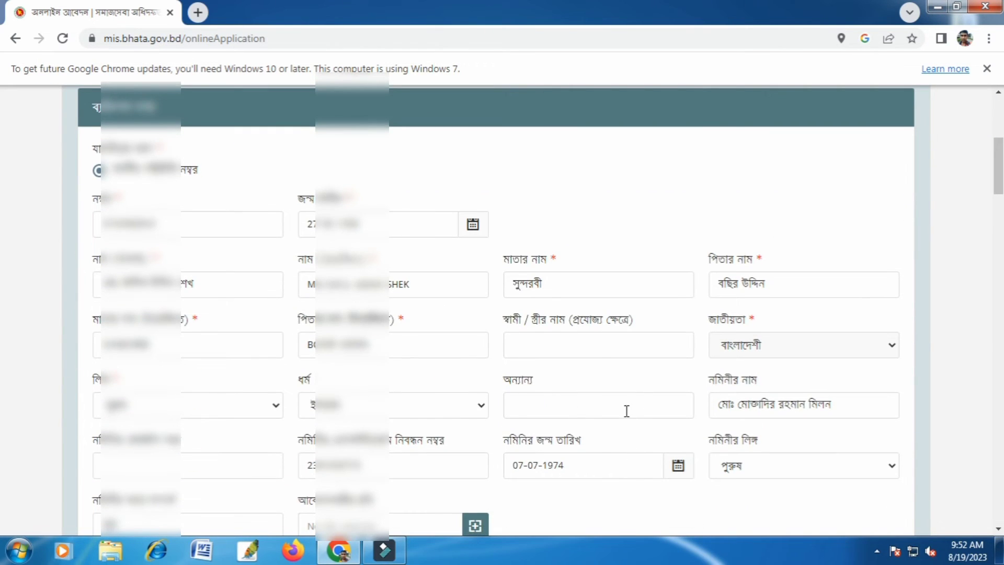
scroll(627, 410, down, 7)
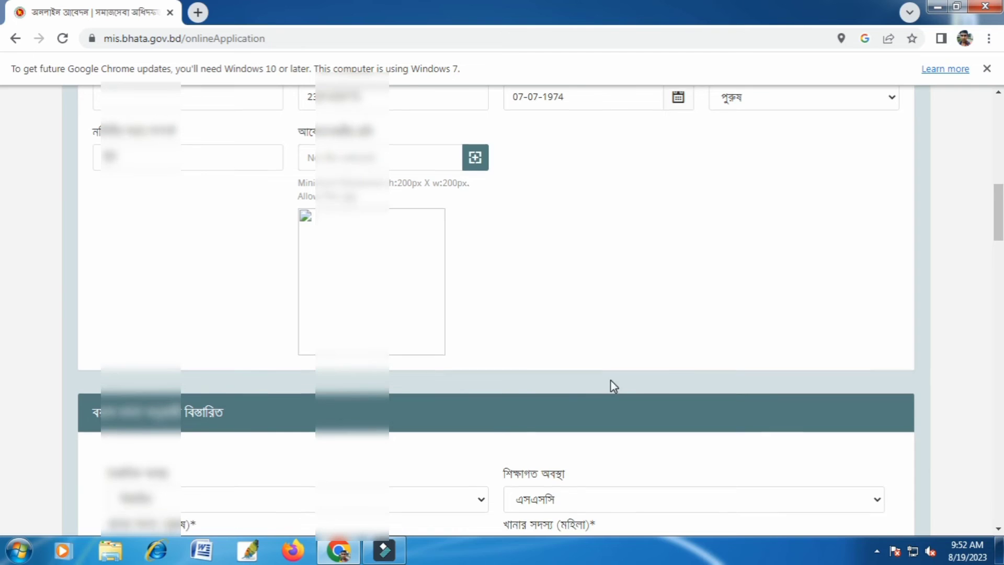
scroll(611, 380, down, 18)
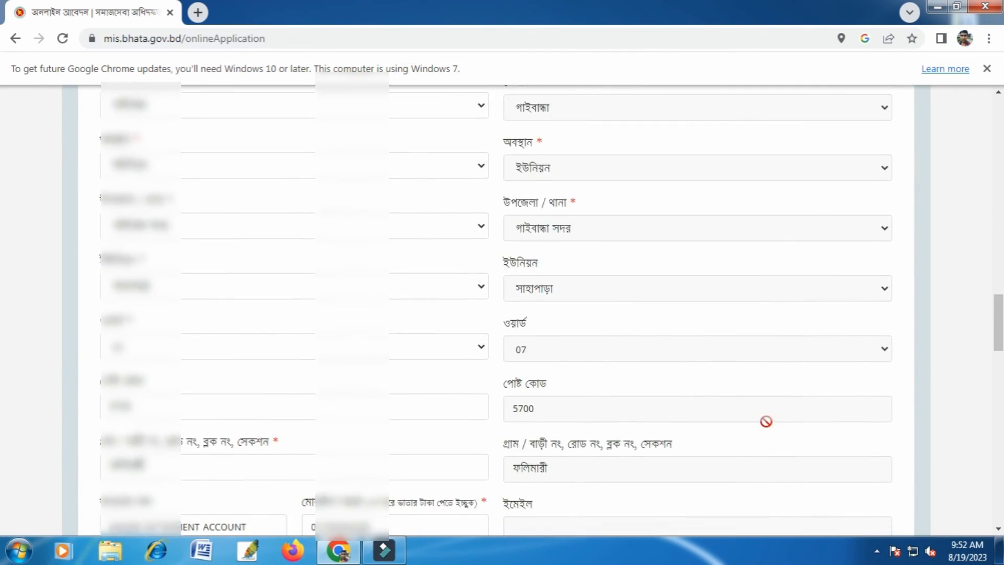
scroll(766, 421, down, 10)
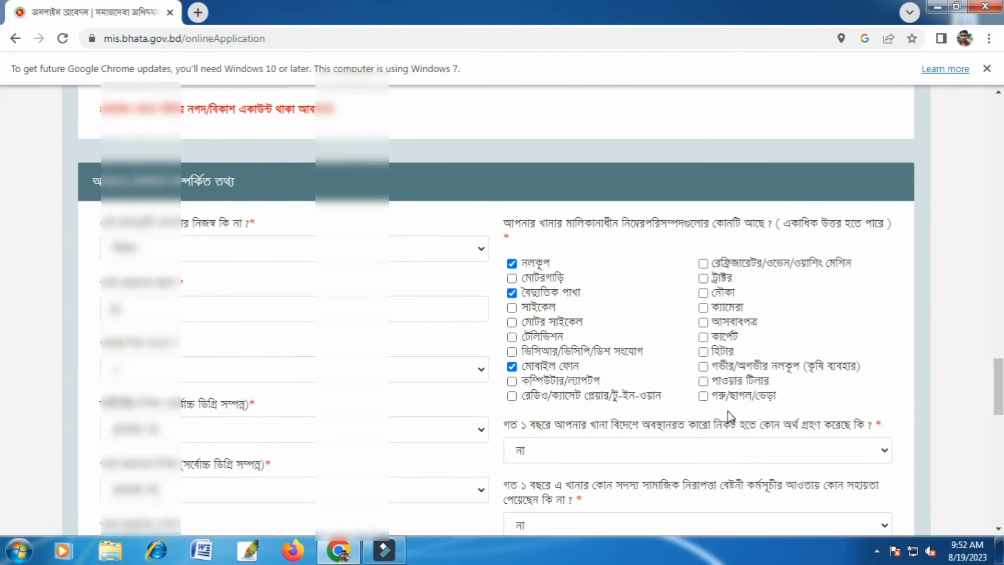
scroll(726, 417, down, 4)
scroll(721, 418, up, 10)
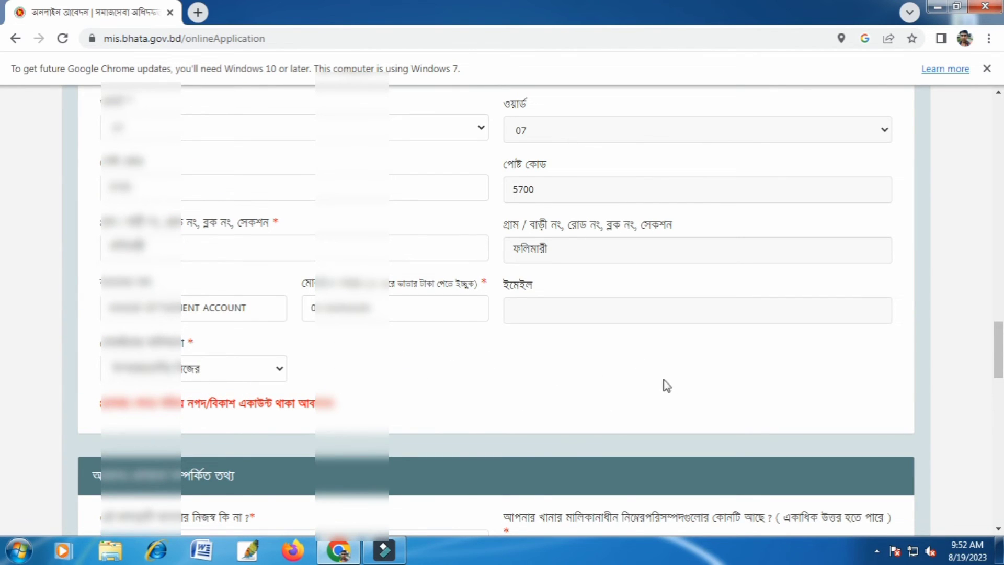
scroll(692, 380, down, 4)
scroll(365, 291, up, 3)
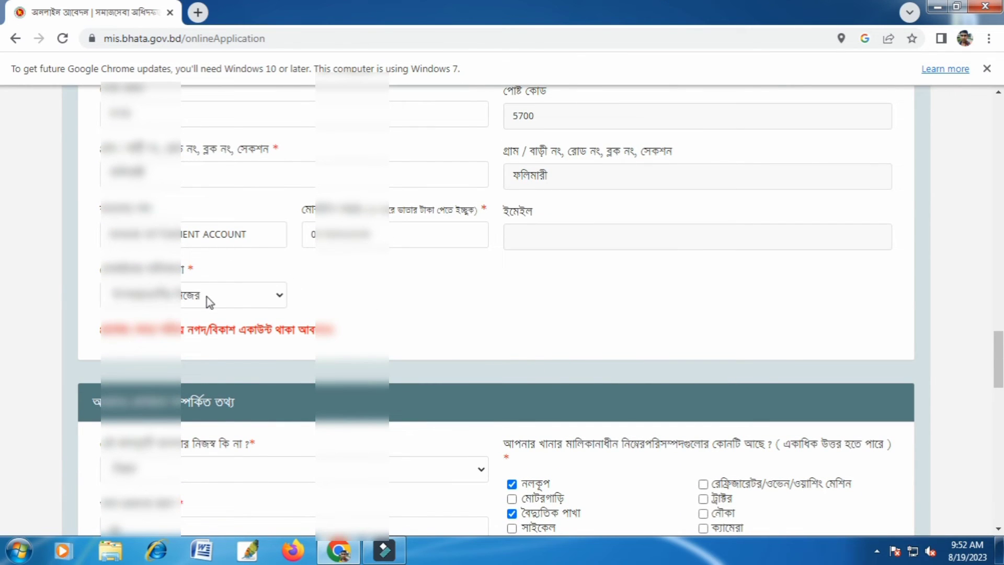
scroll(549, 340, down, 3)
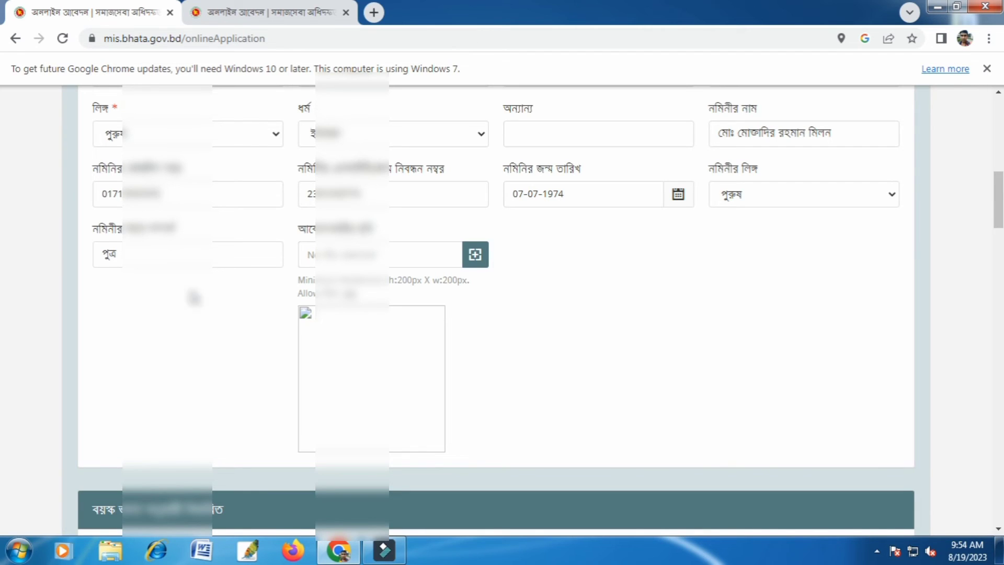
Check the nominee details and enter 0 in the required খানার সদস্য (হিজড়া) field.
drag(118, 193, 113, 193)
scroll(375, 330, down, 5)
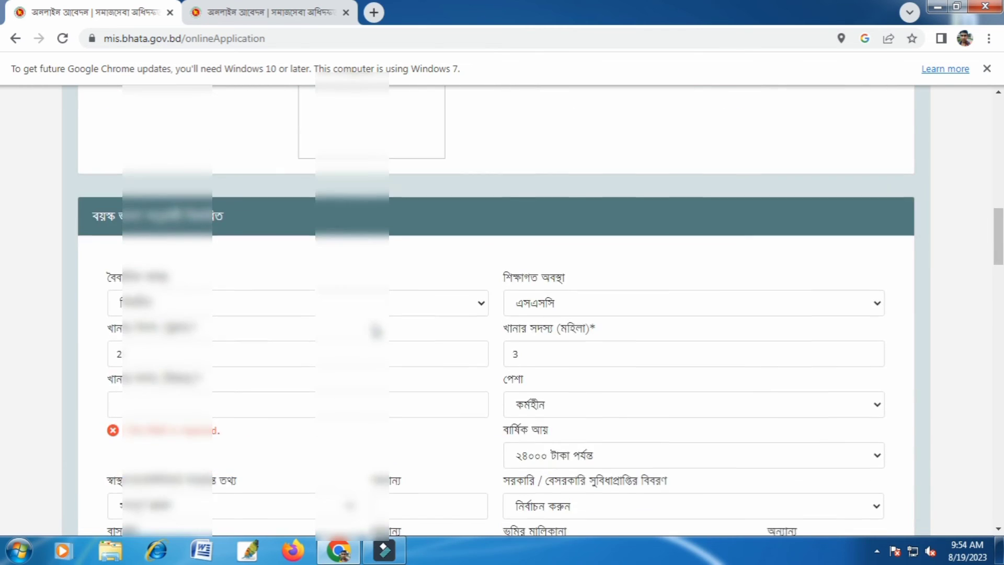
scroll(487, 334, up, 5)
scroll(391, 343, down, 10)
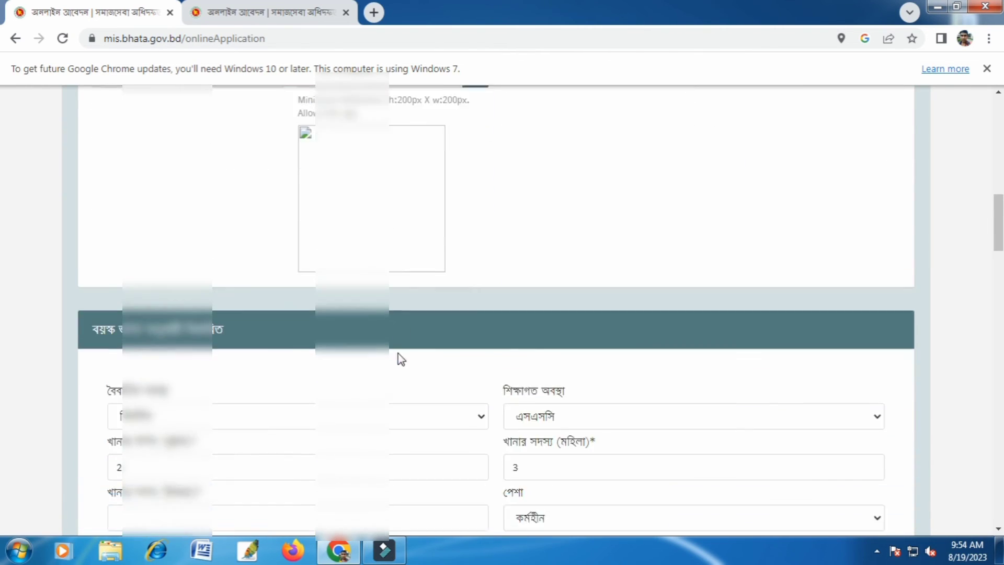
scroll(403, 348, up, 3)
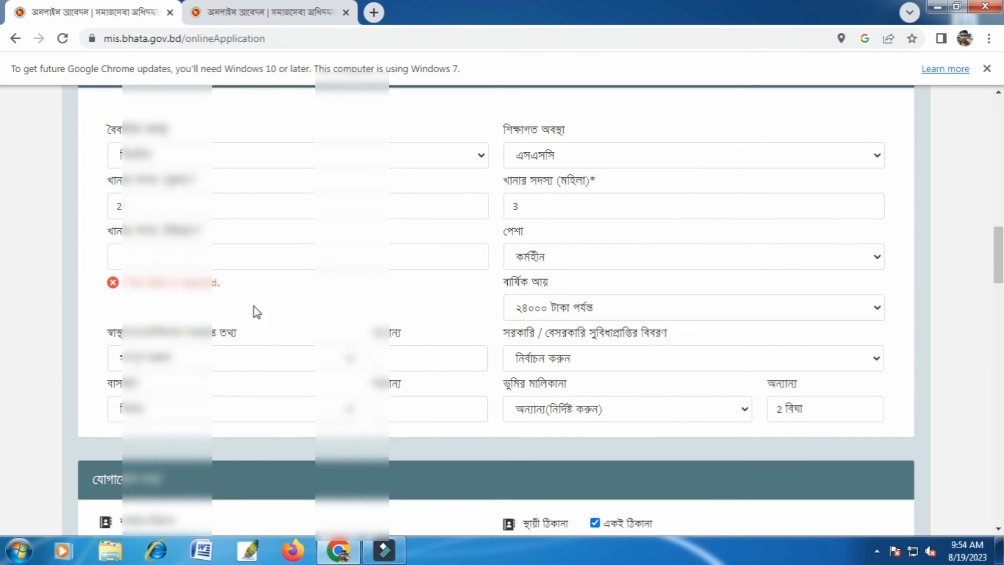
click(211, 257)
click(473, 260)
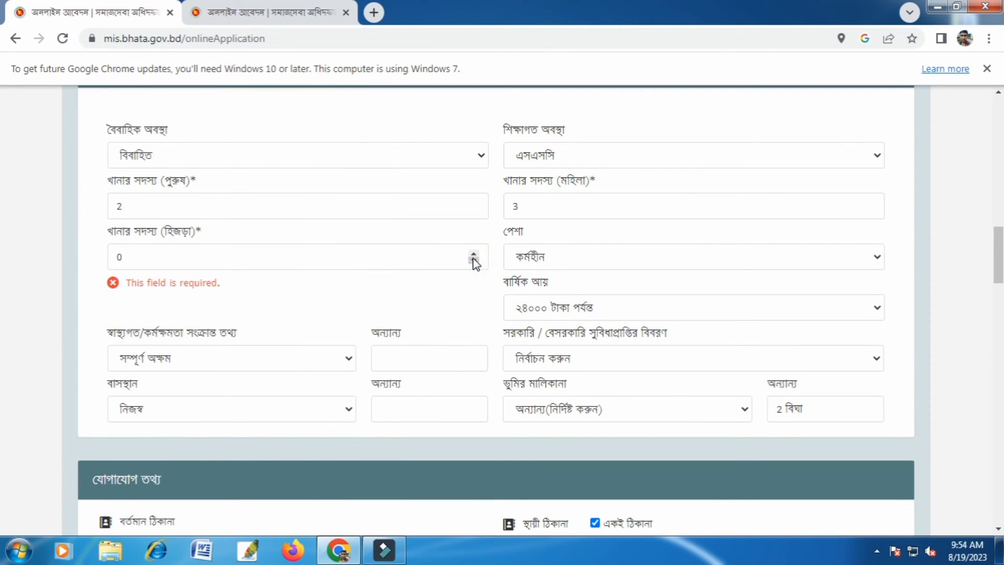
click(406, 301)
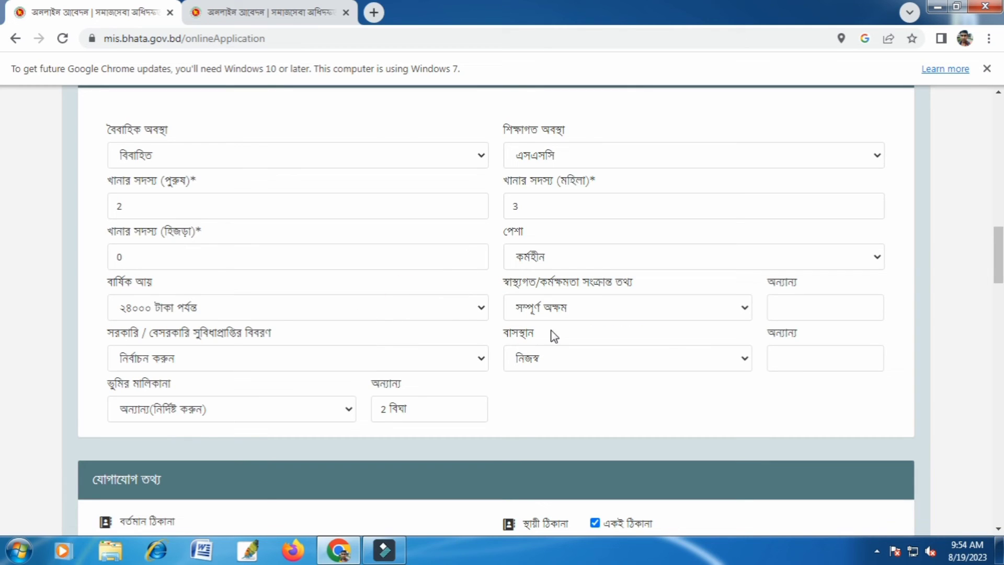
Set land ownership (ভূমির মালিকানা) to ০.৫০ একরের নিচে and leave the অন্যান্য fields for health and housing empty.
click(690, 231)
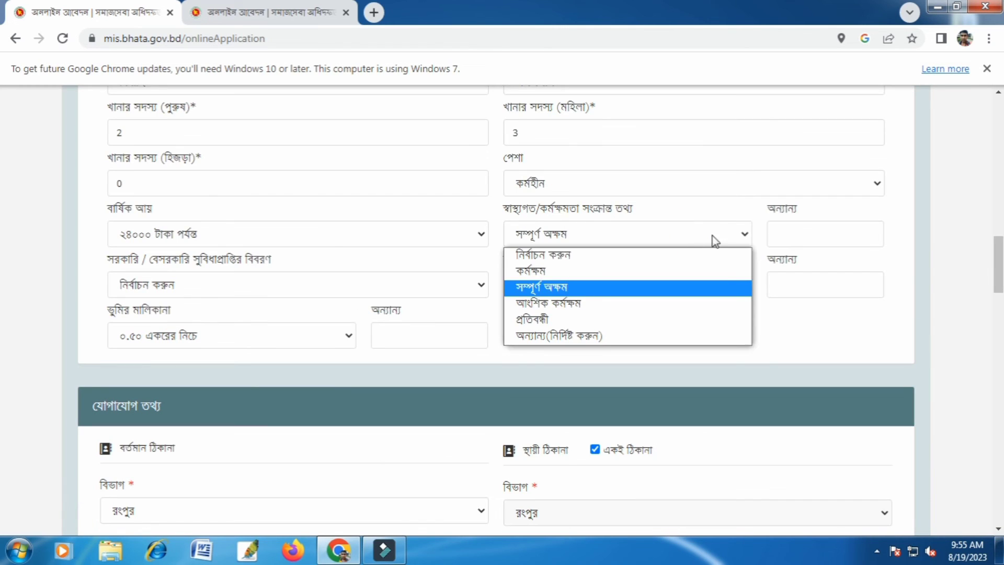
click(721, 205)
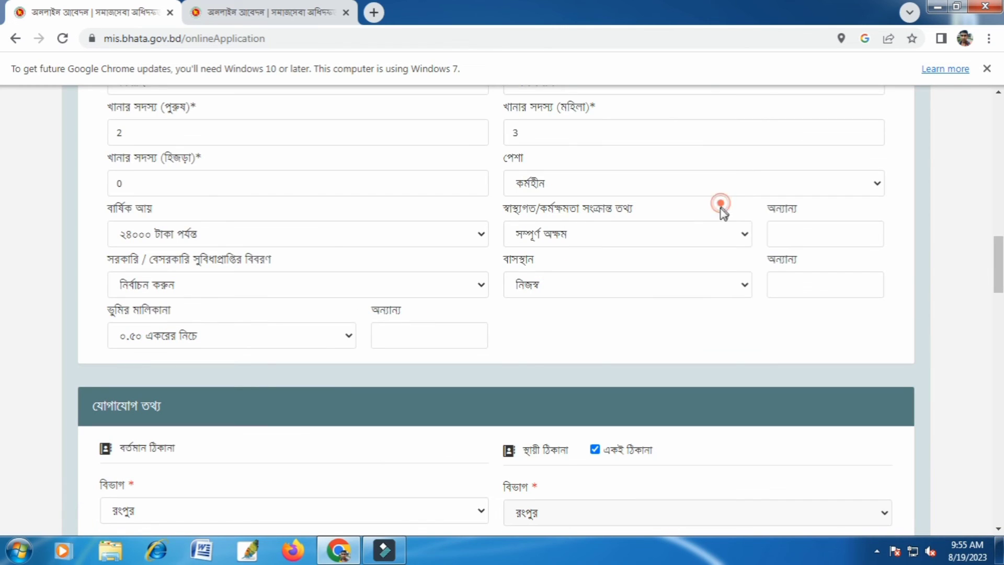
scroll(697, 325, down, 4)
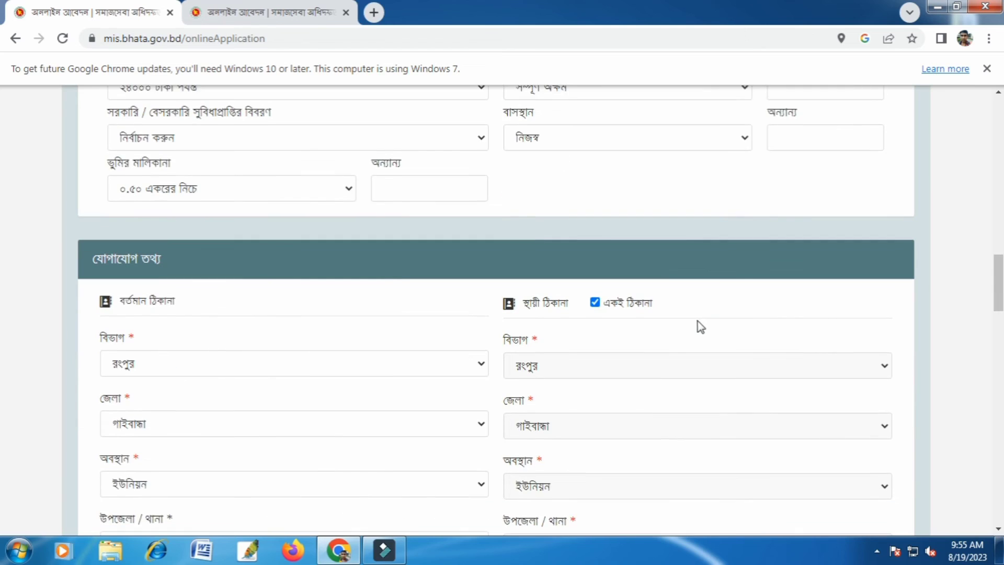
scroll(890, 331, up, 4)
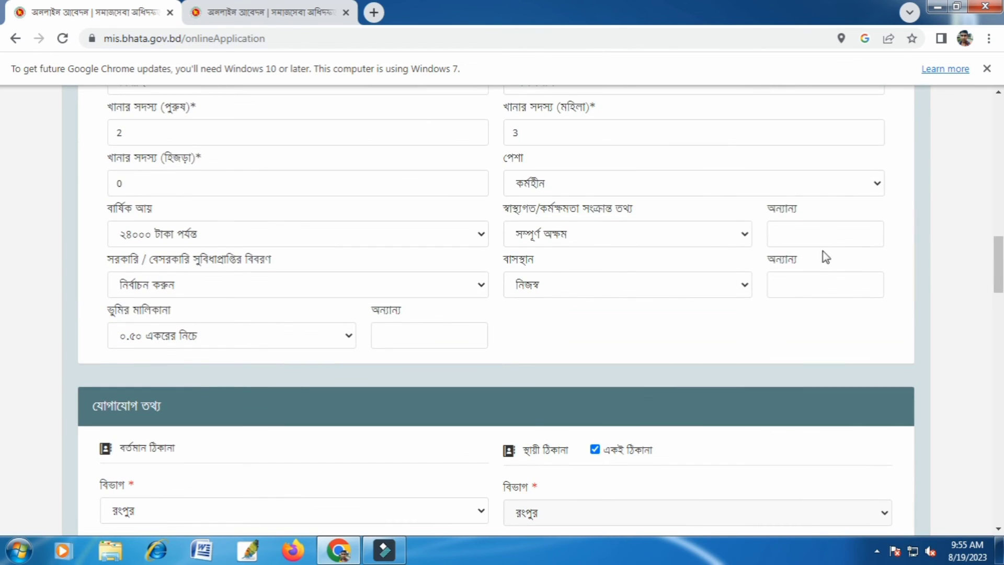
click(822, 233)
click(821, 275)
click(821, 240)
click(822, 282)
Recheck the allowance details, address, payment mobile account and household eligibility answers for missing or wrong entries.
scroll(724, 373, down, 1)
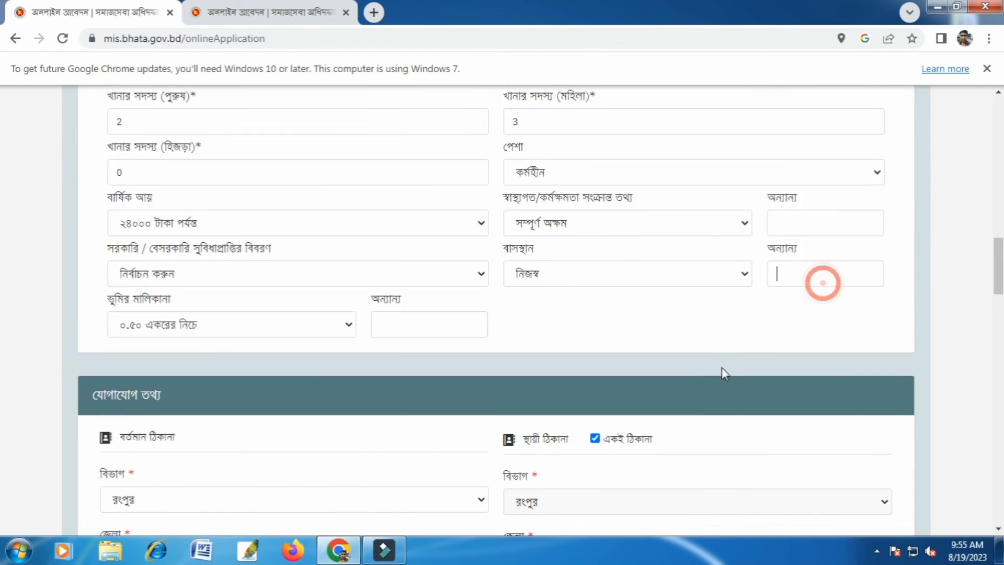
scroll(724, 373, down, 12)
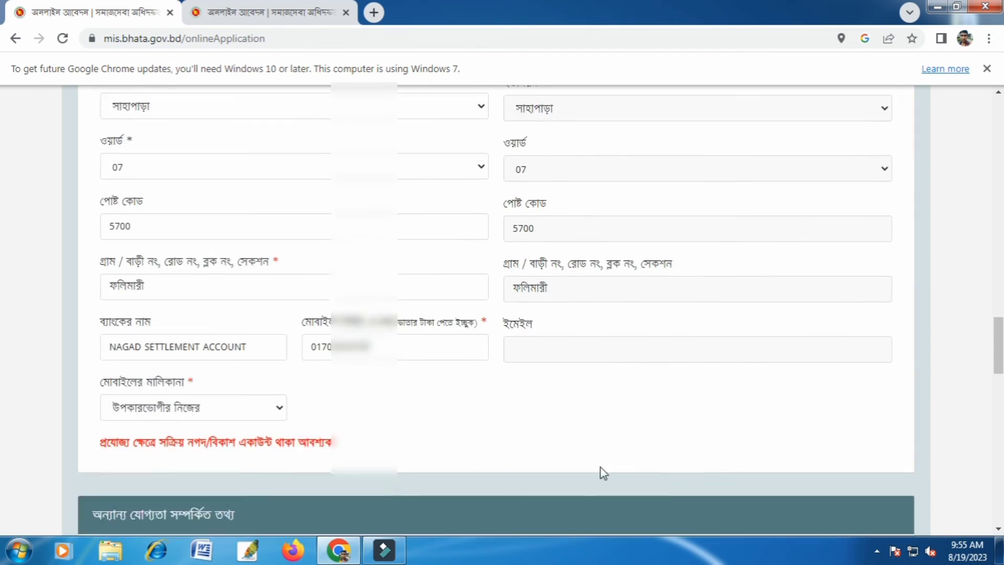
scroll(604, 473, down, 9)
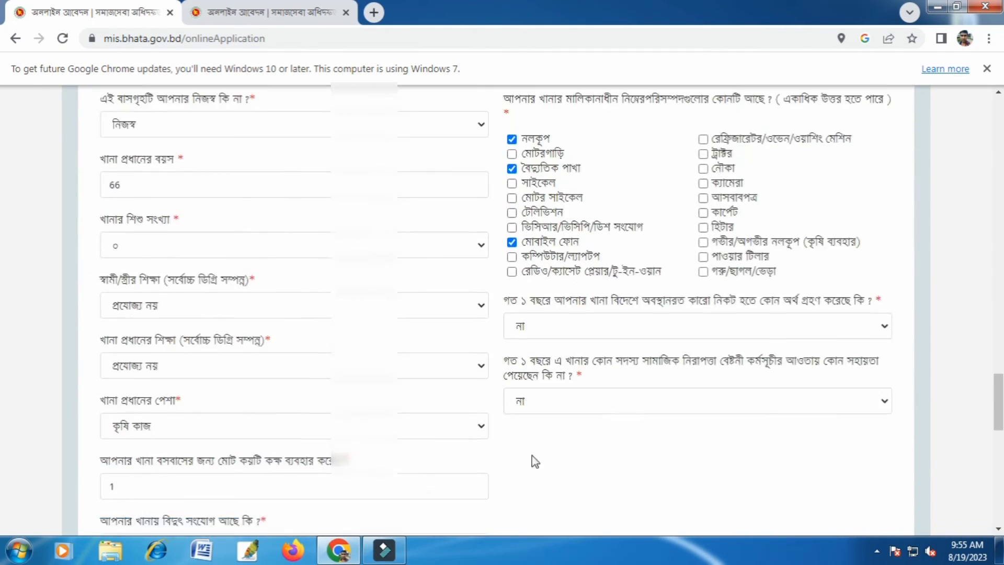
scroll(534, 461, down, 4)
scroll(542, 433, up, 4)
scroll(403, 336, up, 15)
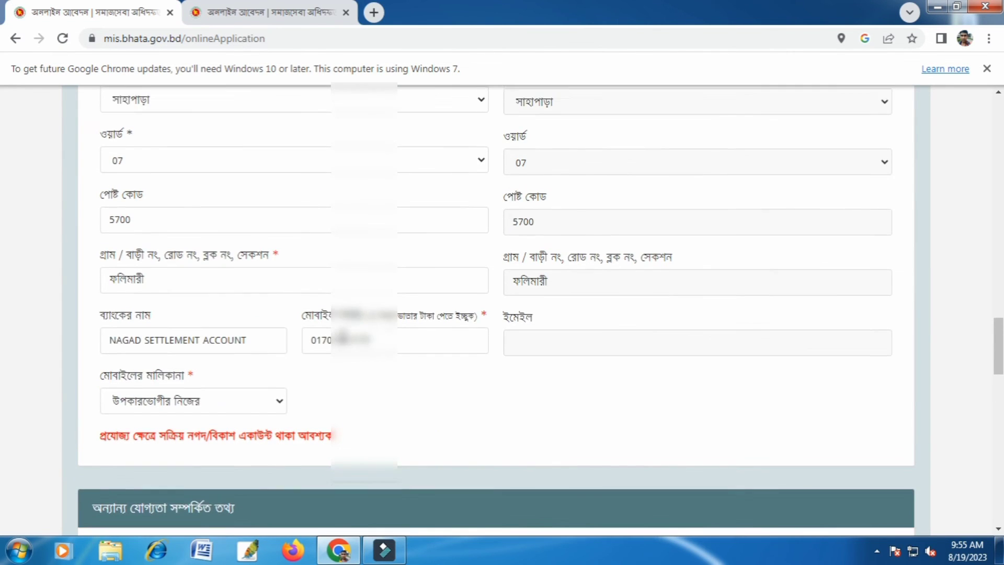
scroll(341, 330, up, 8)
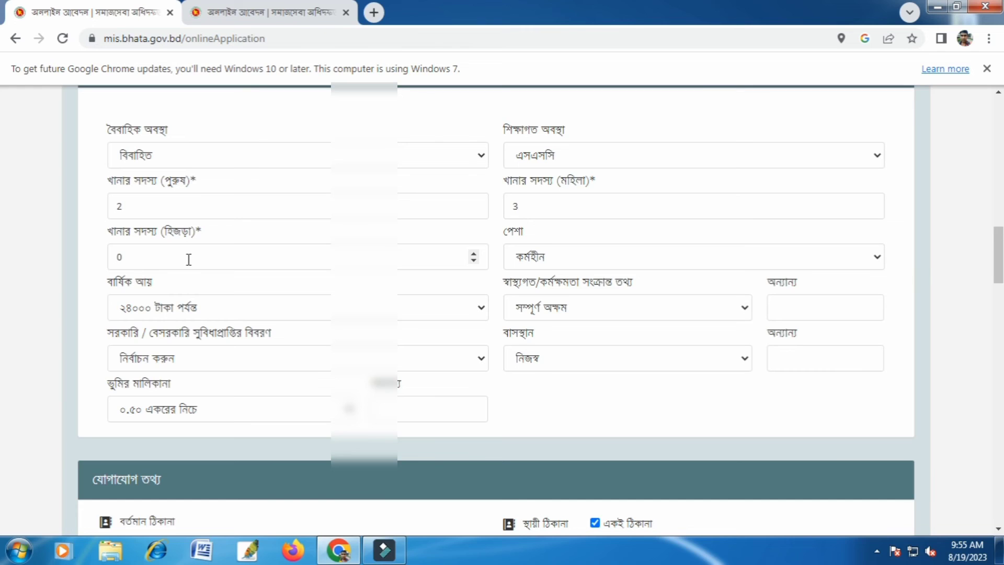
Save (সংরক্ষণ) the completed Old Age Allowance application to submit it.
scroll(635, 321, down, 20)
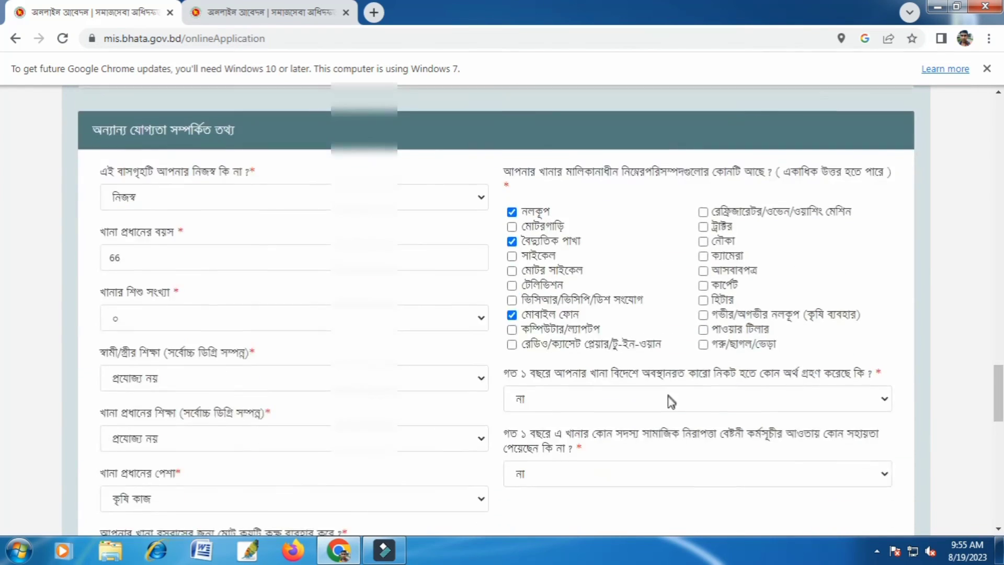
scroll(647, 433, down, 8)
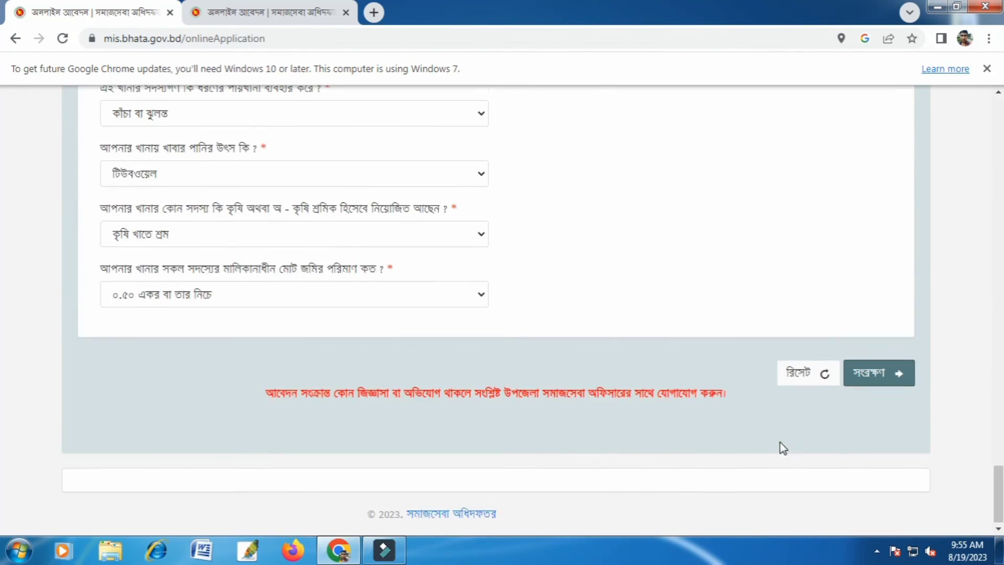
click(901, 379)
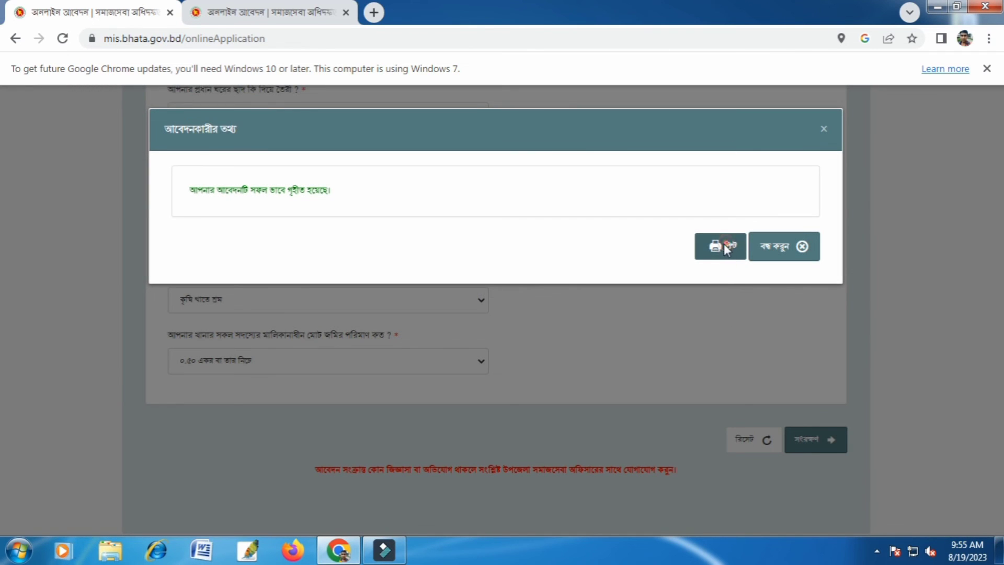
Open the submitted application for printing and choose the networked EPSON L130 Series printer with A4 210 x 297 mm paper.
click(725, 248)
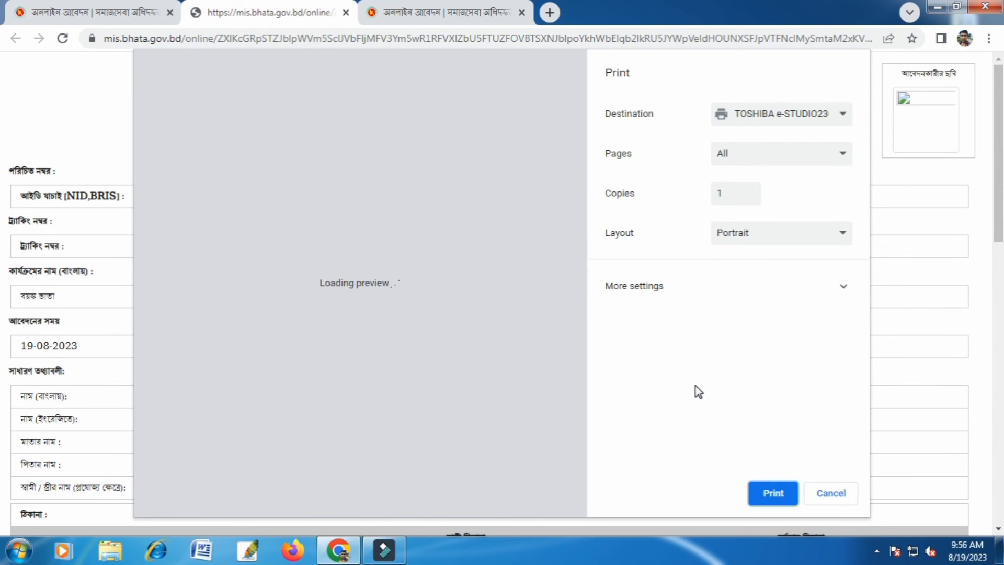
click(765, 126)
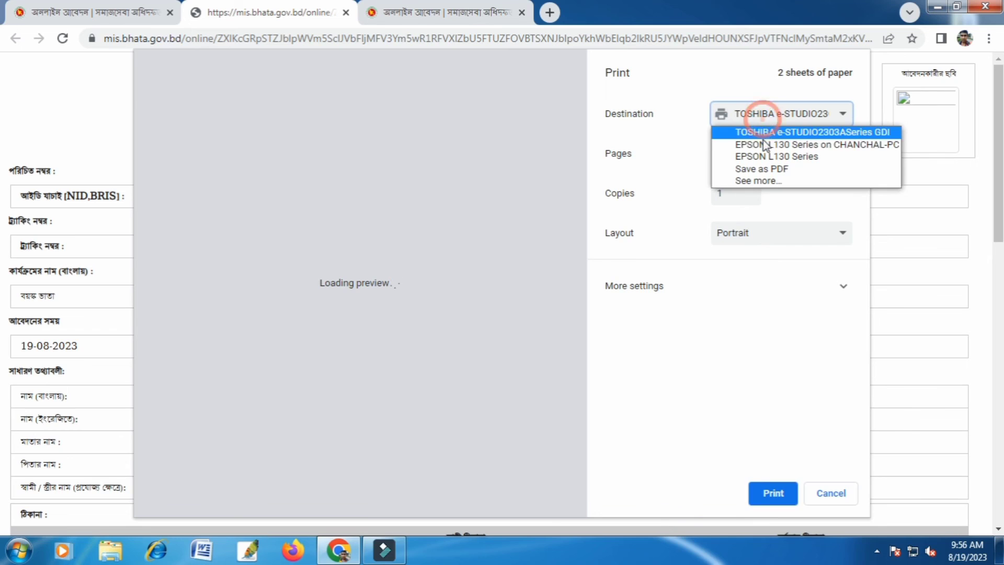
click(777, 145)
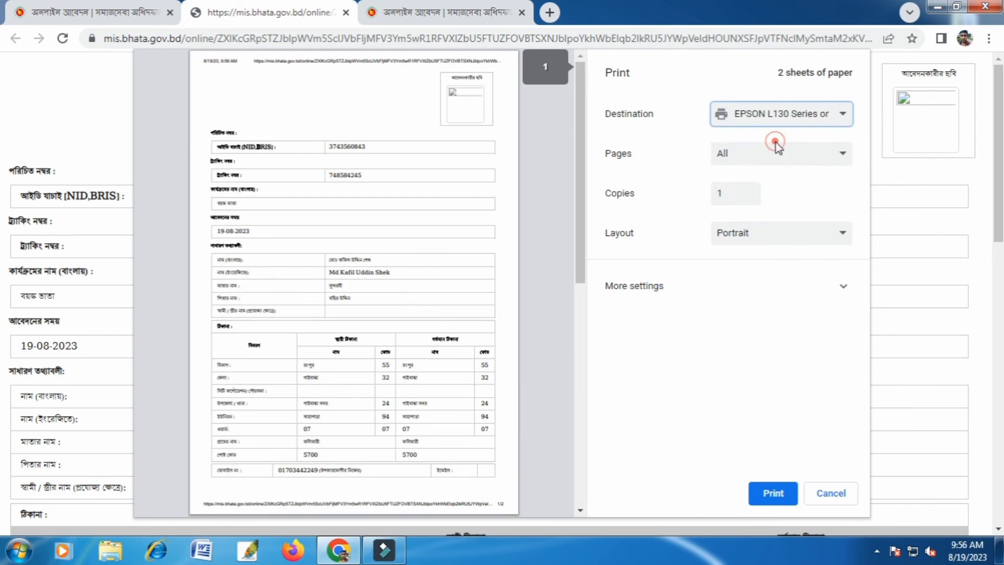
click(745, 337)
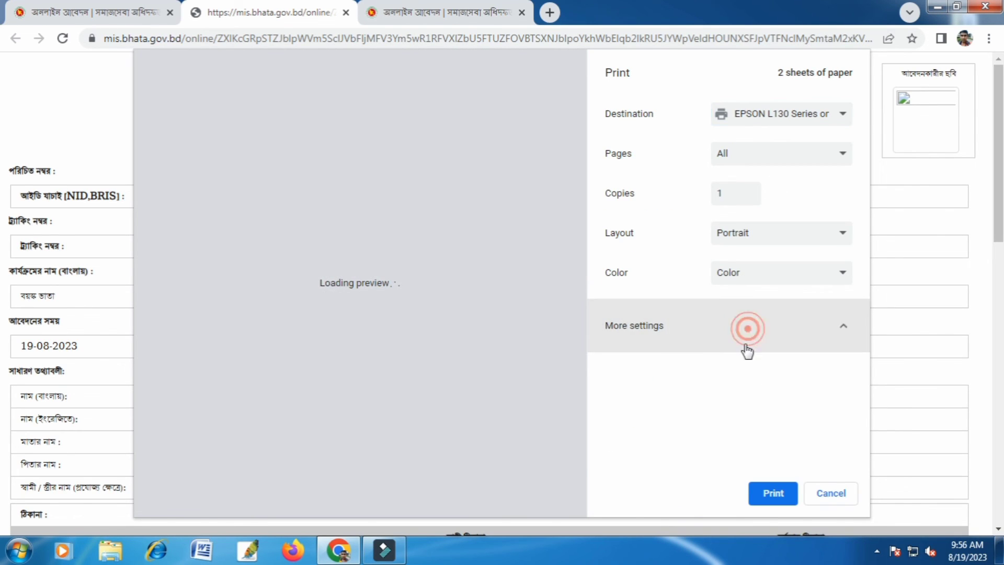
click(778, 383)
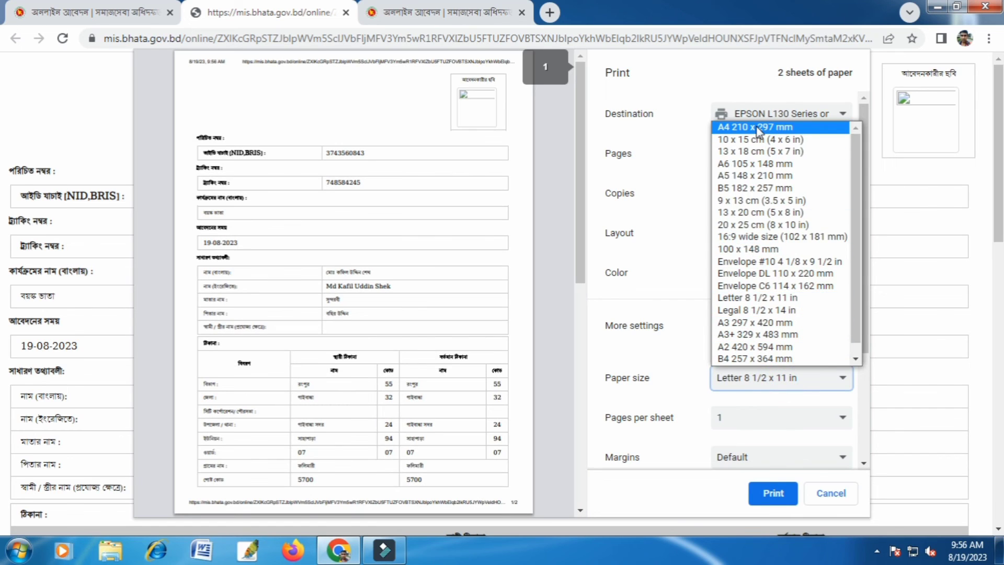
click(753, 127)
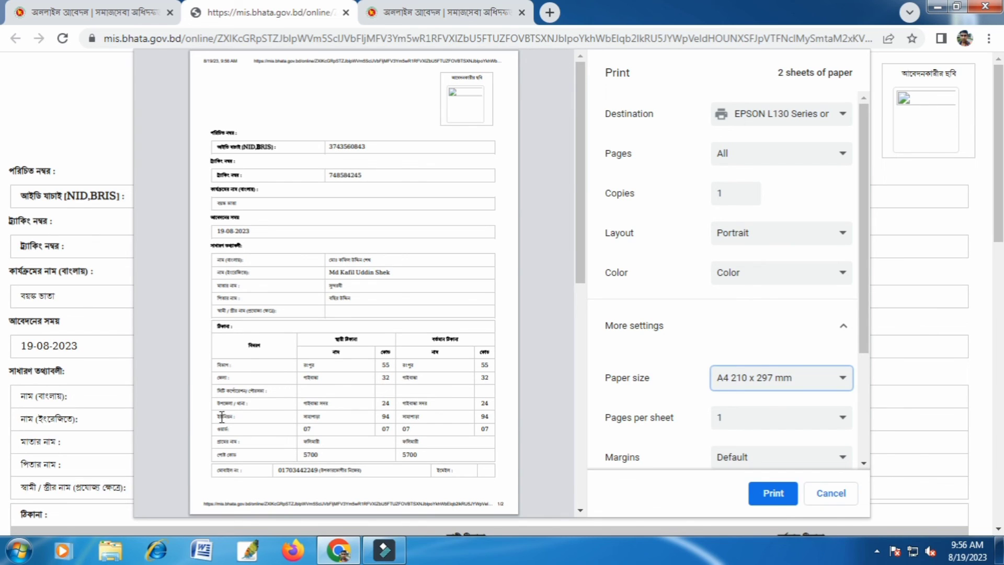
Review both preview pages and print the application on the TOSHIBA e-STUDIO2303ASeries GDI with A4 (210 x 297mm) paper.
scroll(437, 413, down, 10)
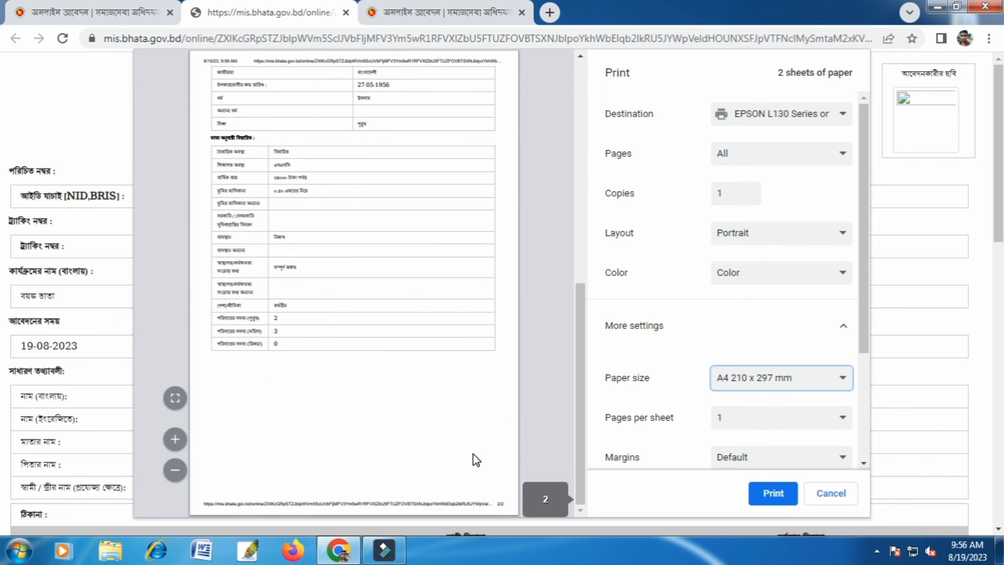
click(760, 489)
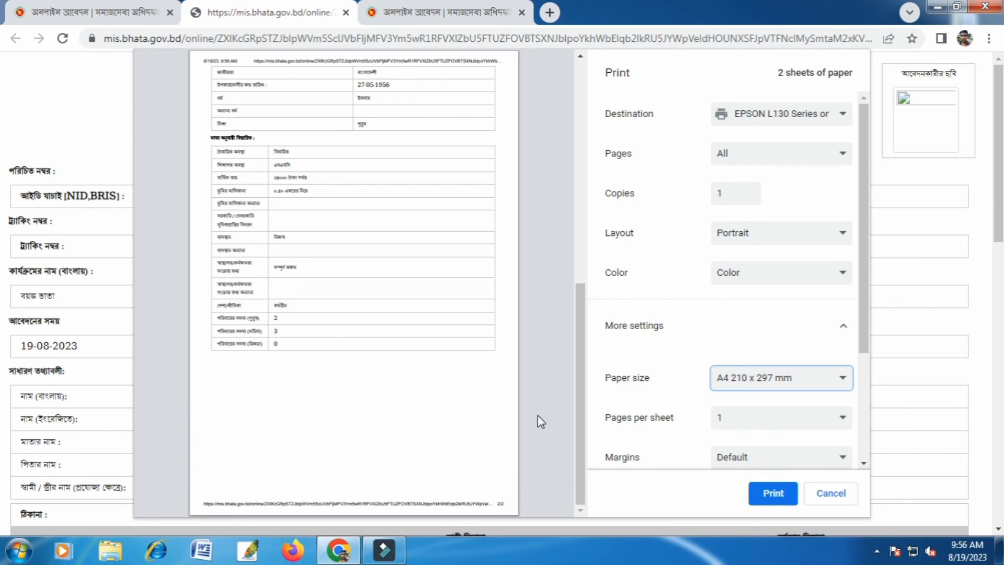
scroll(494, 375, up, 10)
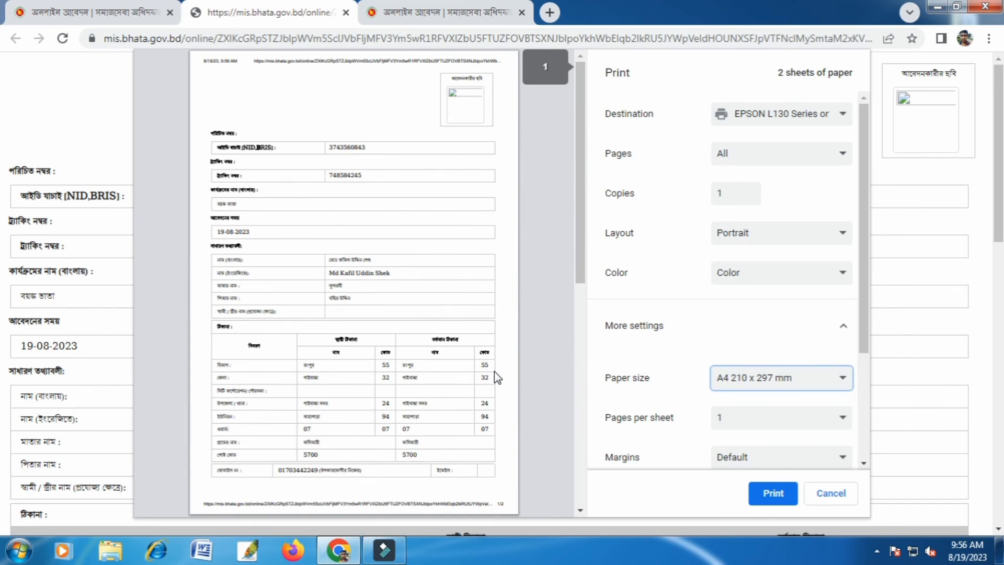
scroll(494, 371, down, 2)
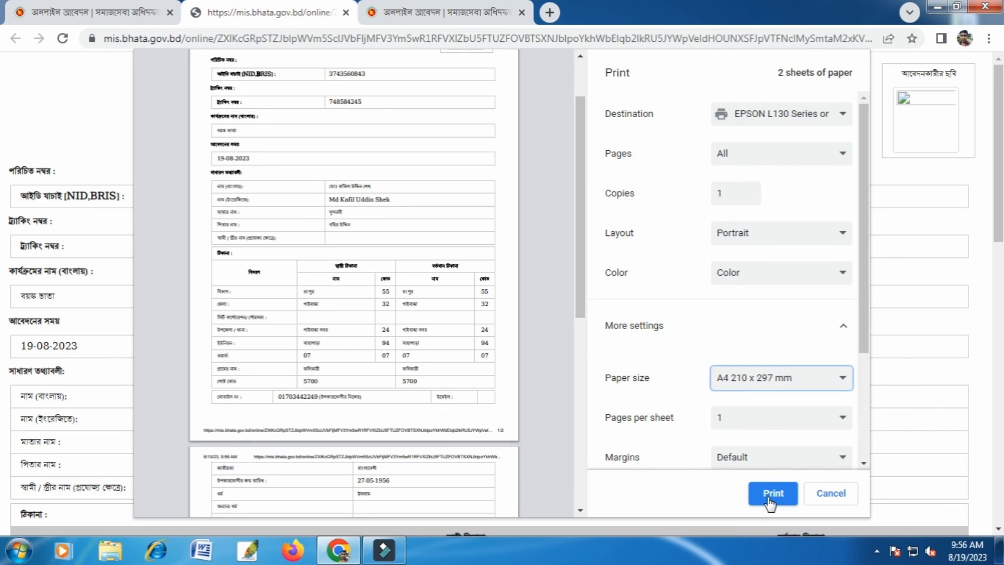
click(778, 116)
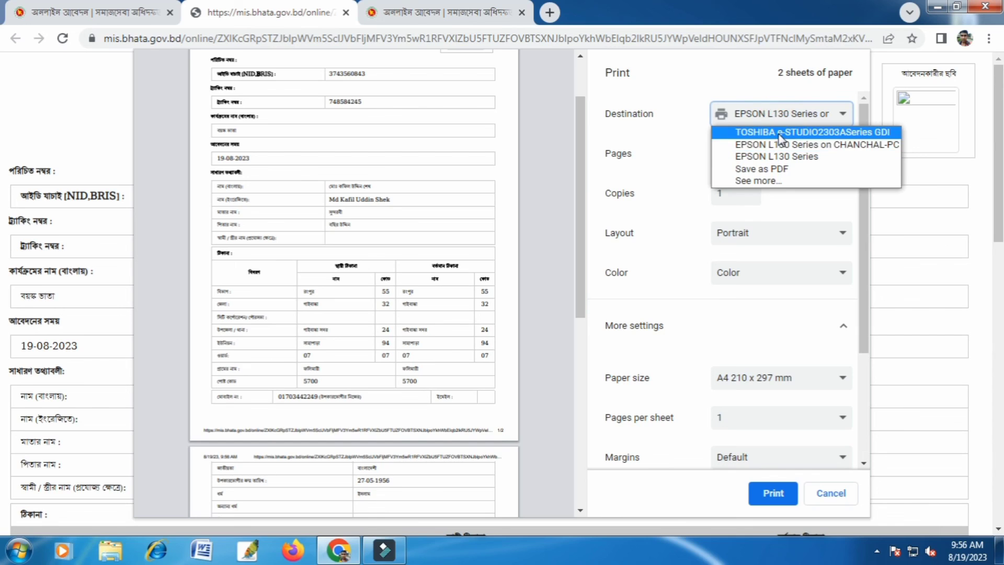
click(780, 134)
click(736, 335)
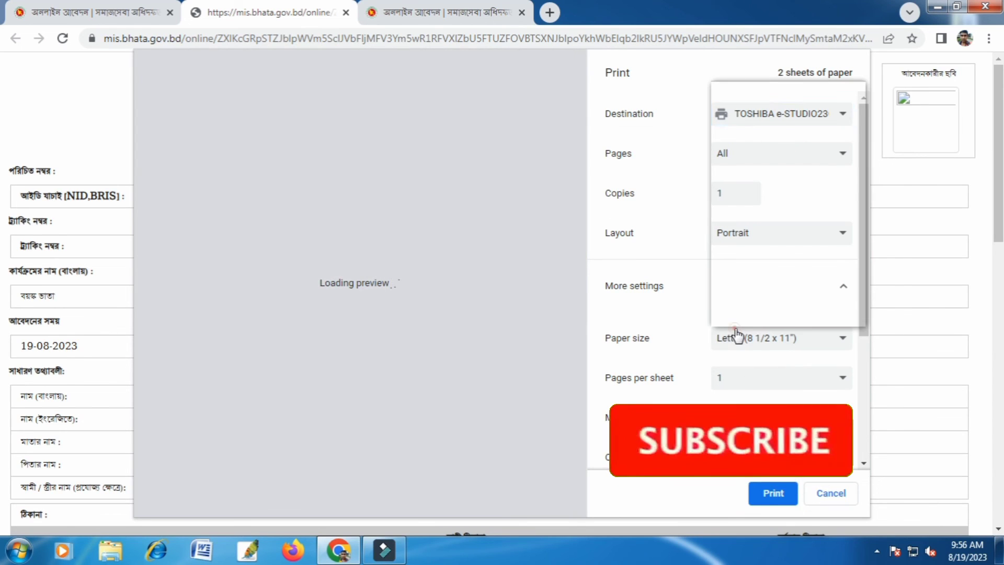
click(747, 89)
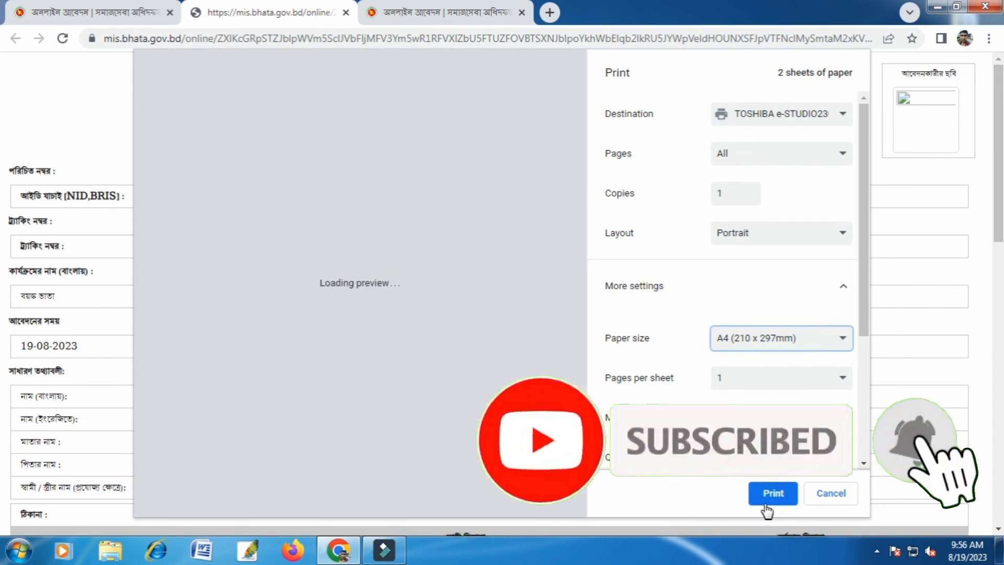
click(766, 501)
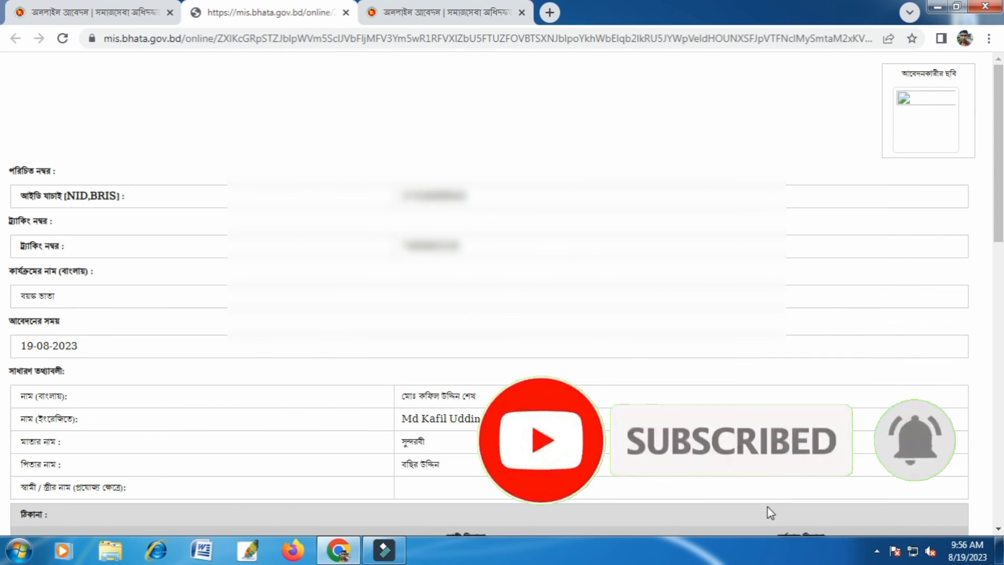
click(938, 6)
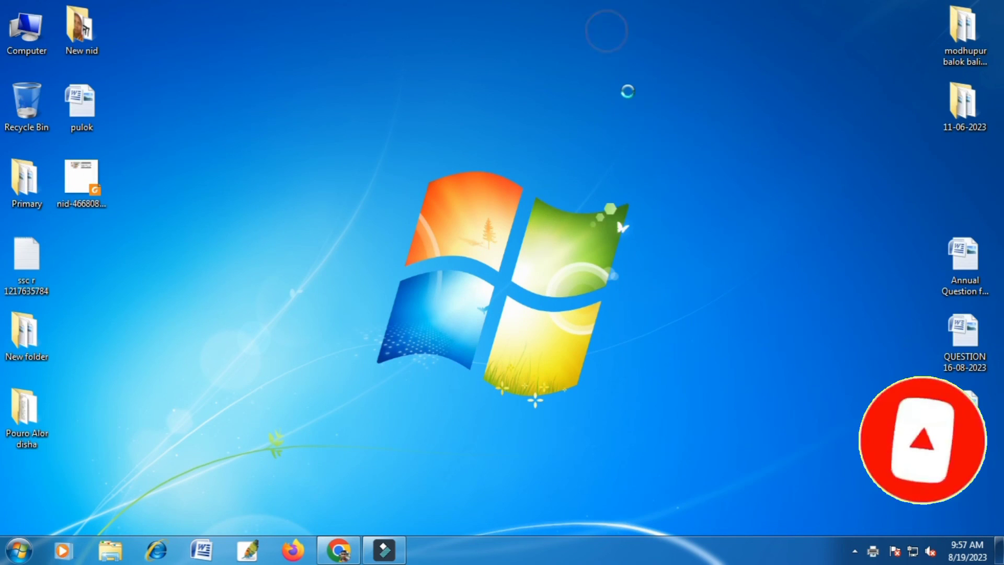
right_click(607, 31)
click(638, 70)
right_click(638, 78)
right_click(670, 114)
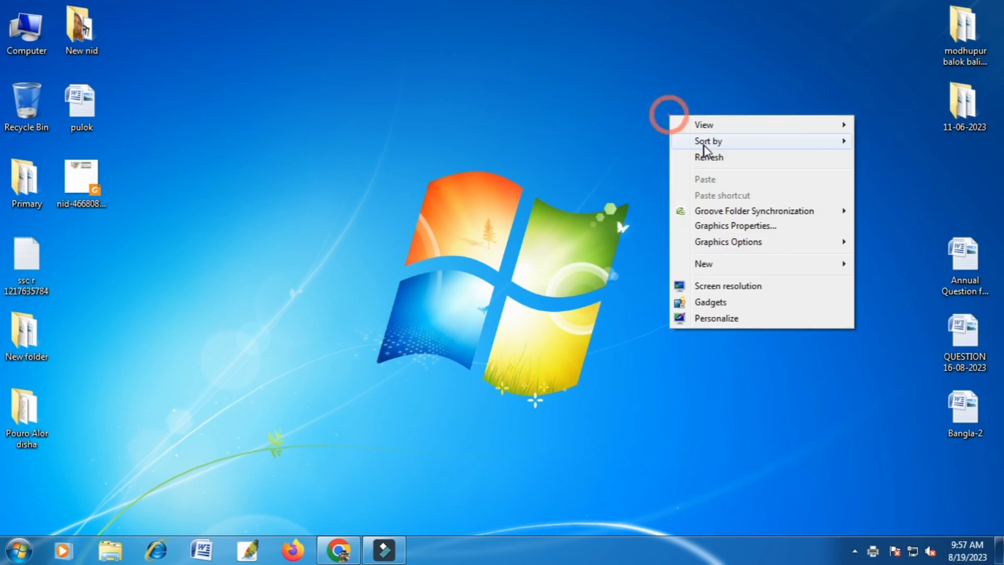
right_click(700, 146)
click(735, 191)
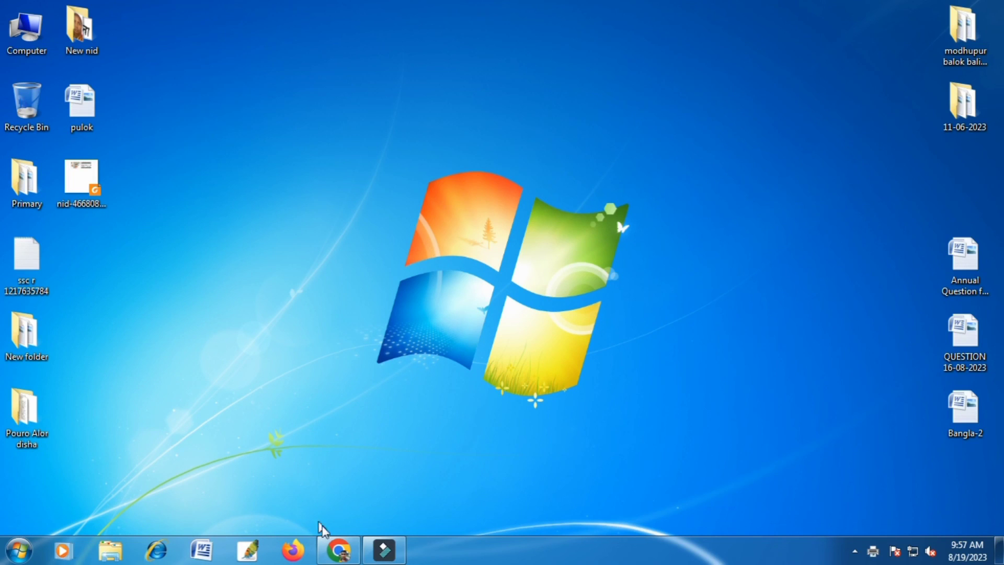
click(338, 552)
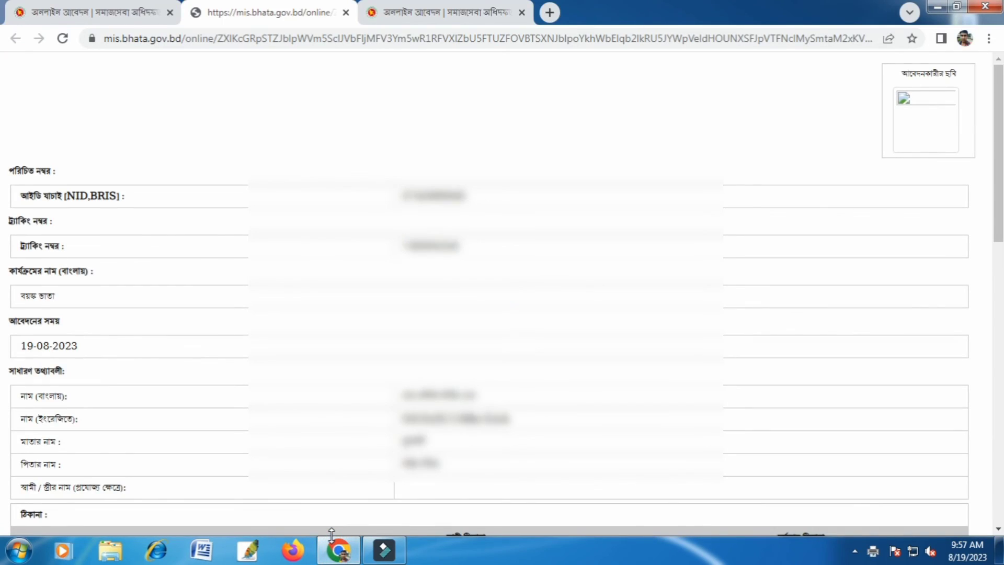